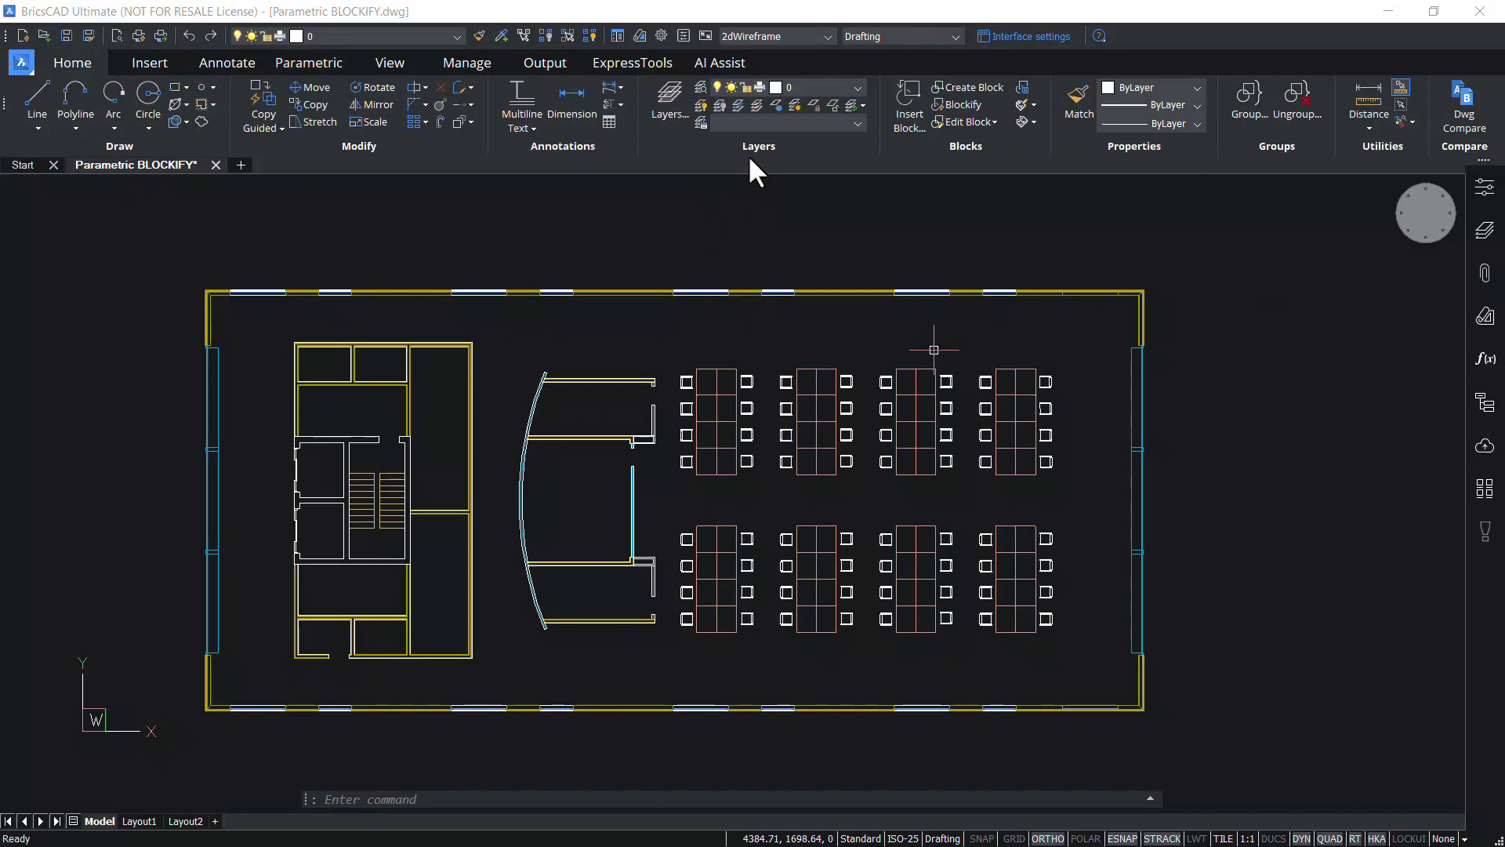
# Zoom and pan in close on the lower-right desk groups and their chairs.
pyautogui.scroll(3, 1075, 561)
pyautogui.moveTo(1075, 562); pyautogui.dragTo(1090, 635, button='middle')
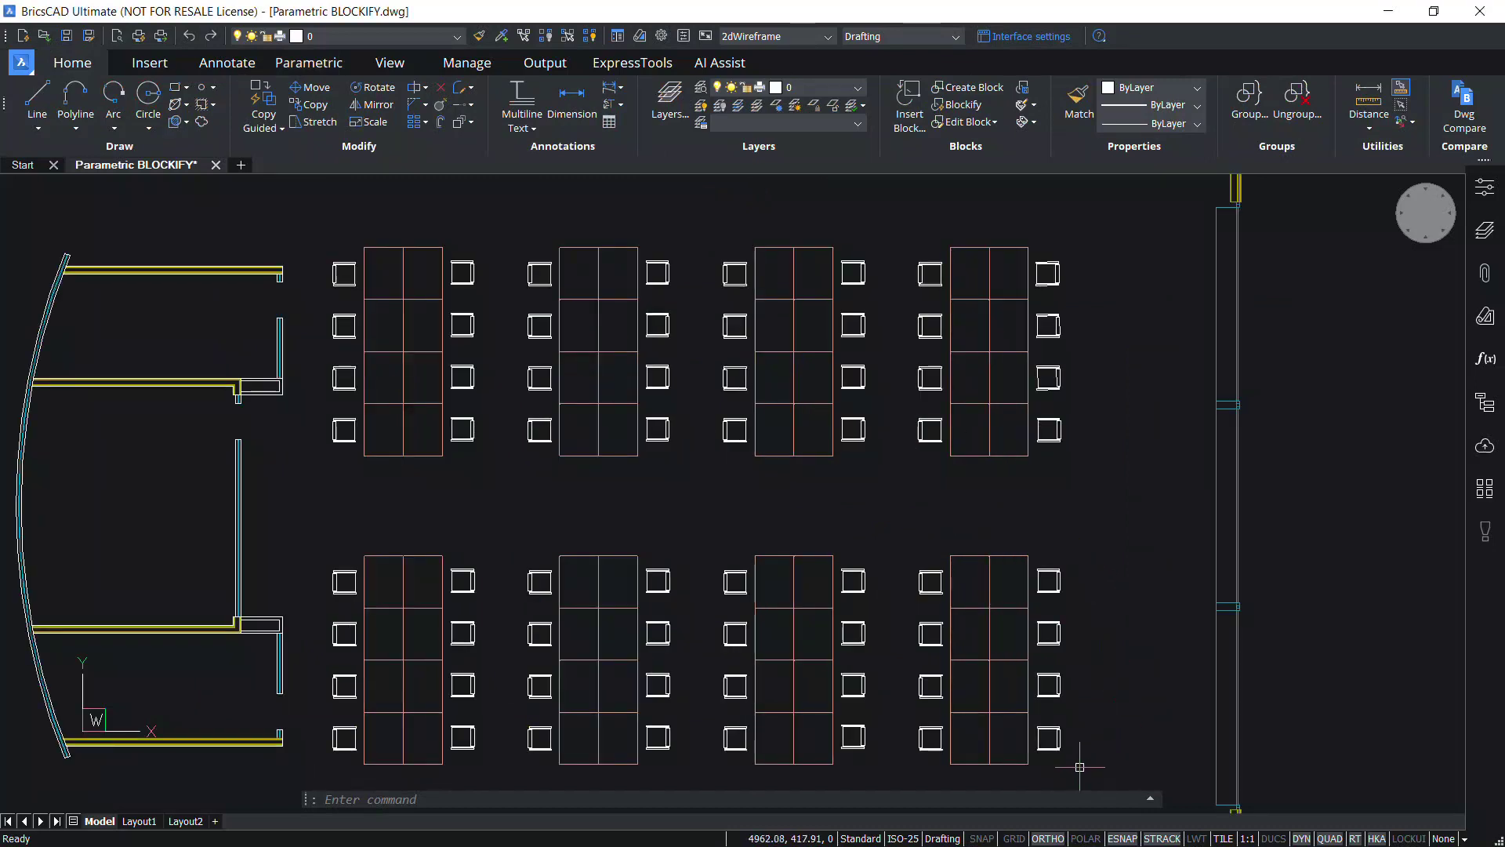
pyautogui.scroll(3, 1079, 768)
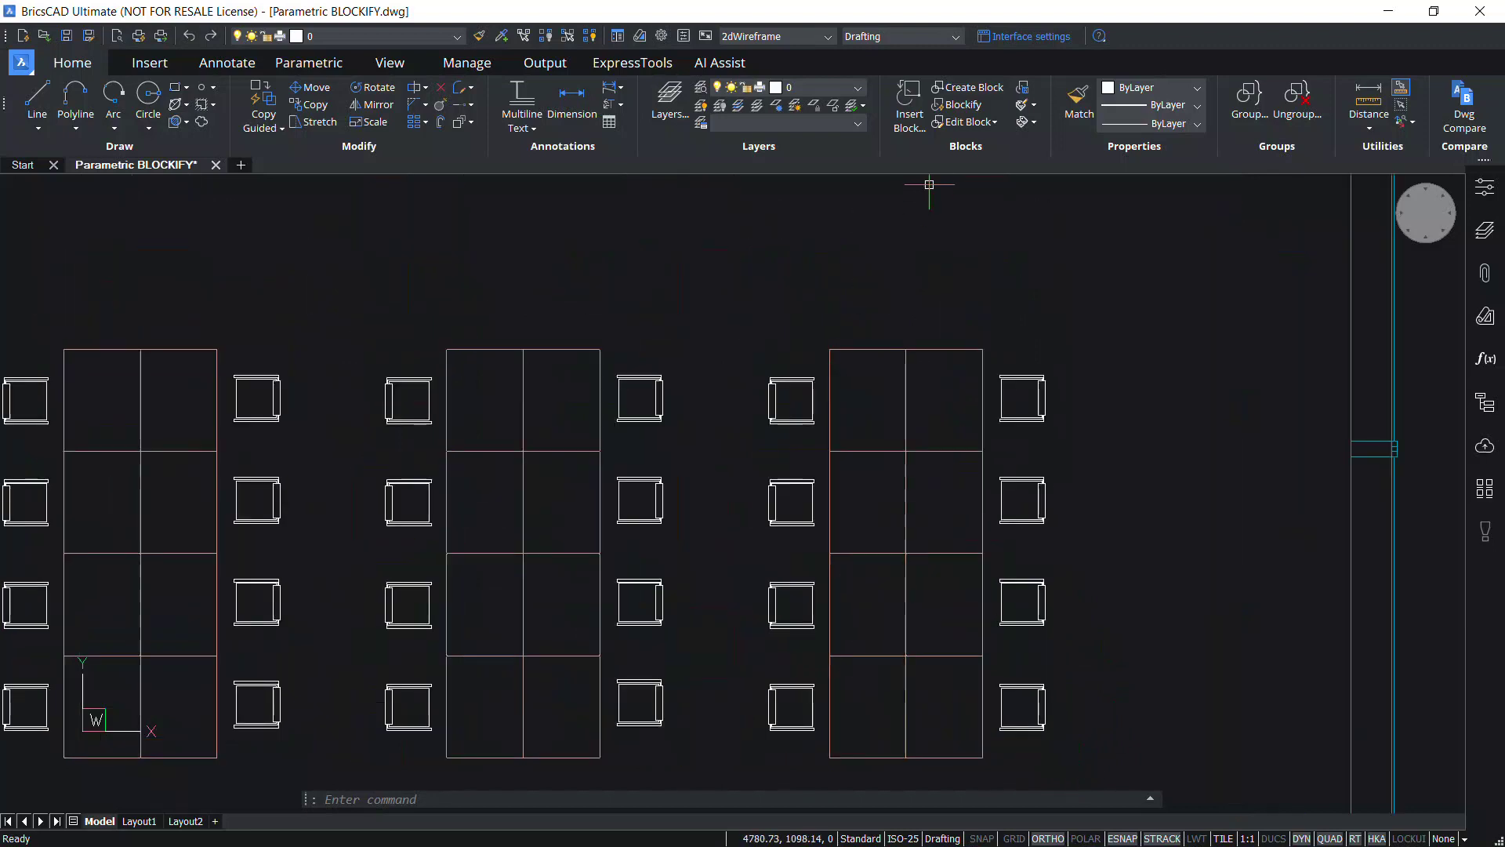
# Start Blockify with the window-selected lower-right chair as source and pick its insertion point.
pyautogui.click(970, 101)
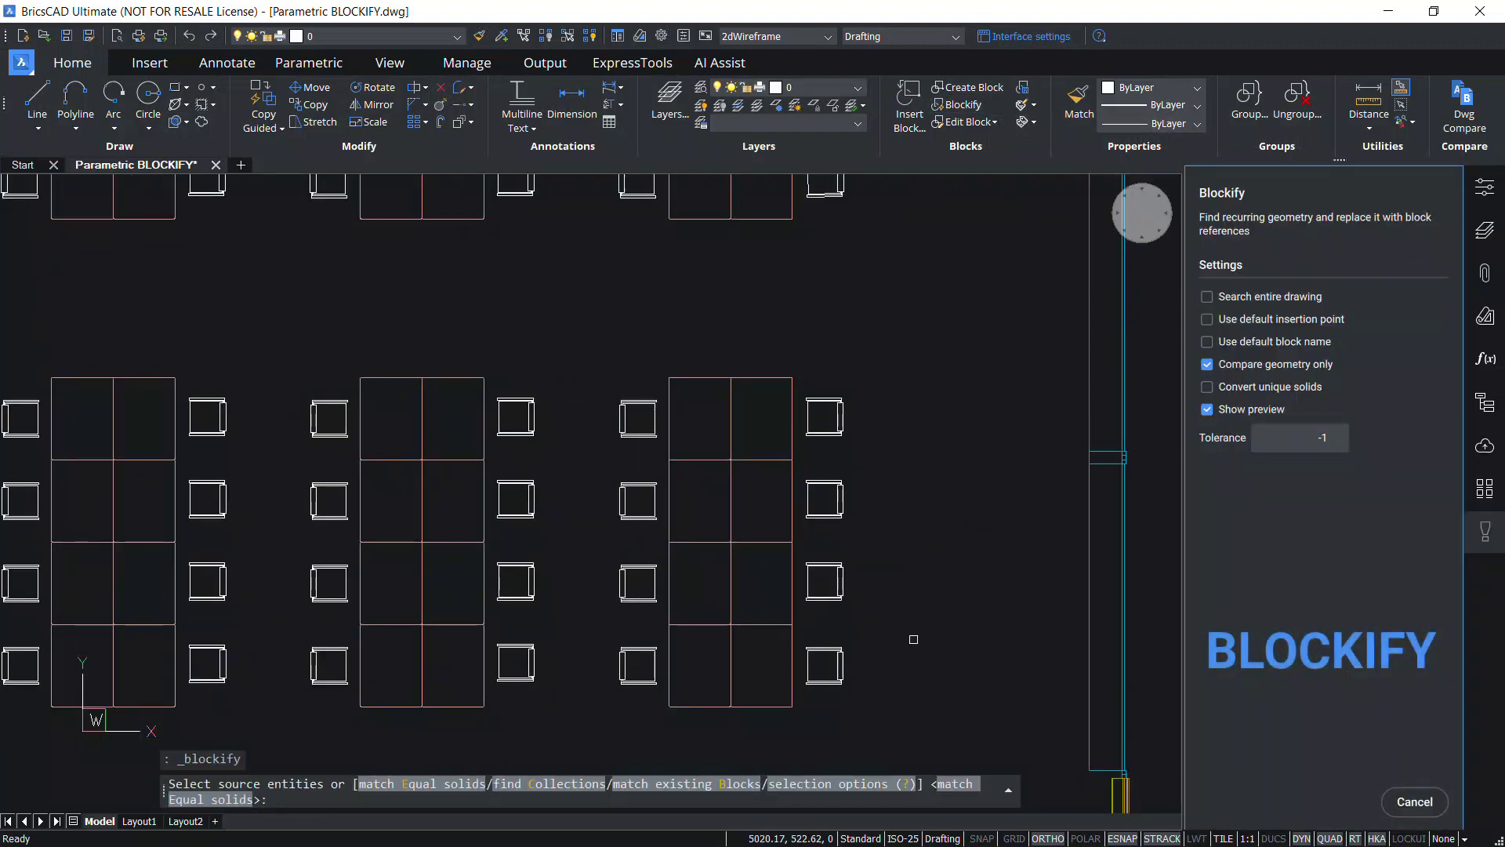
pyautogui.scroll(3, 834, 697)
pyautogui.click(768, 574)
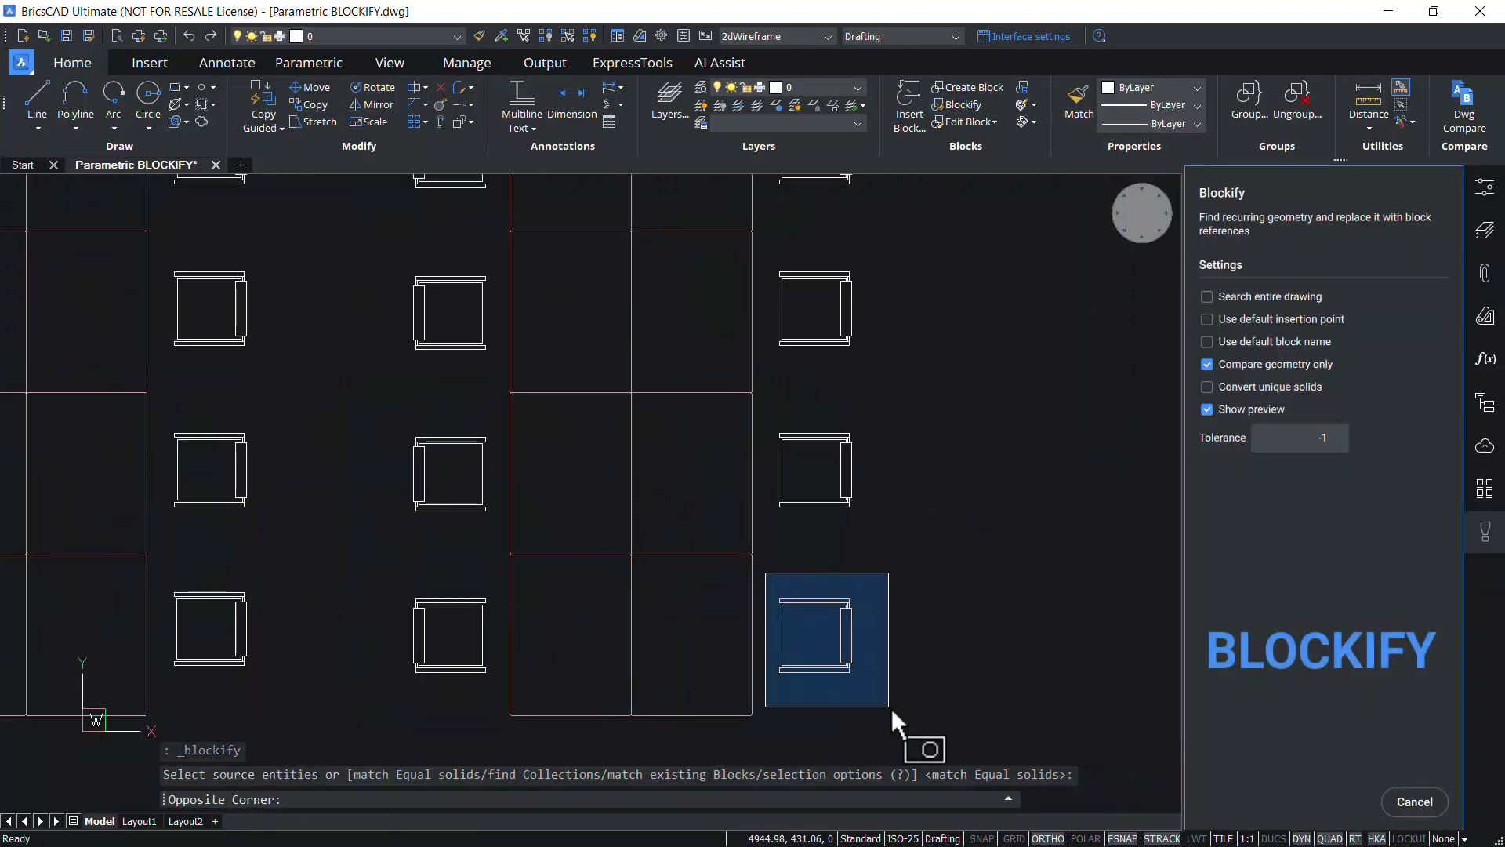
pyautogui.click(894, 709)
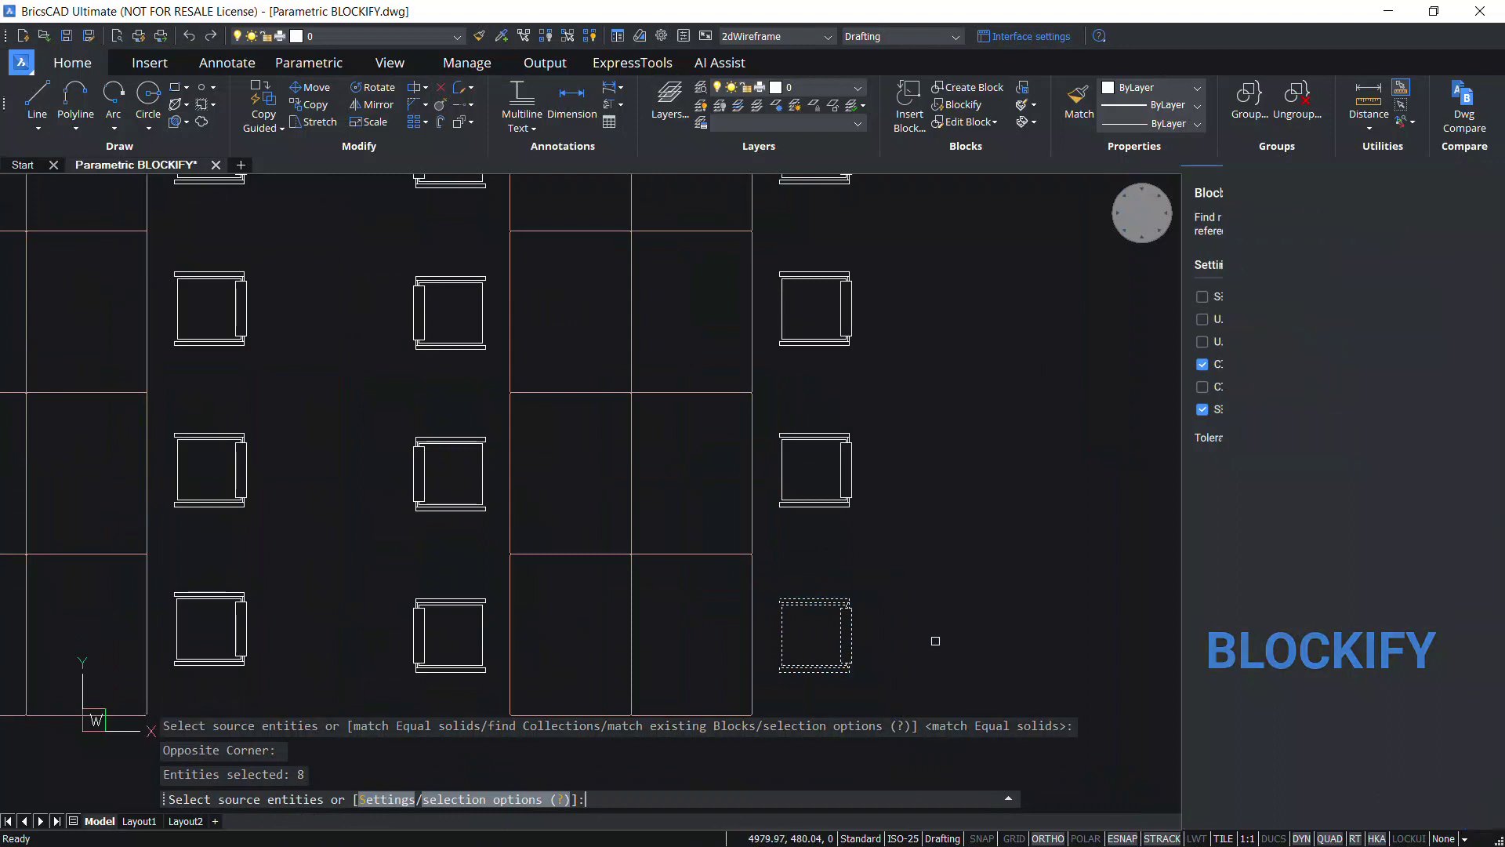
pyautogui.press('Return')
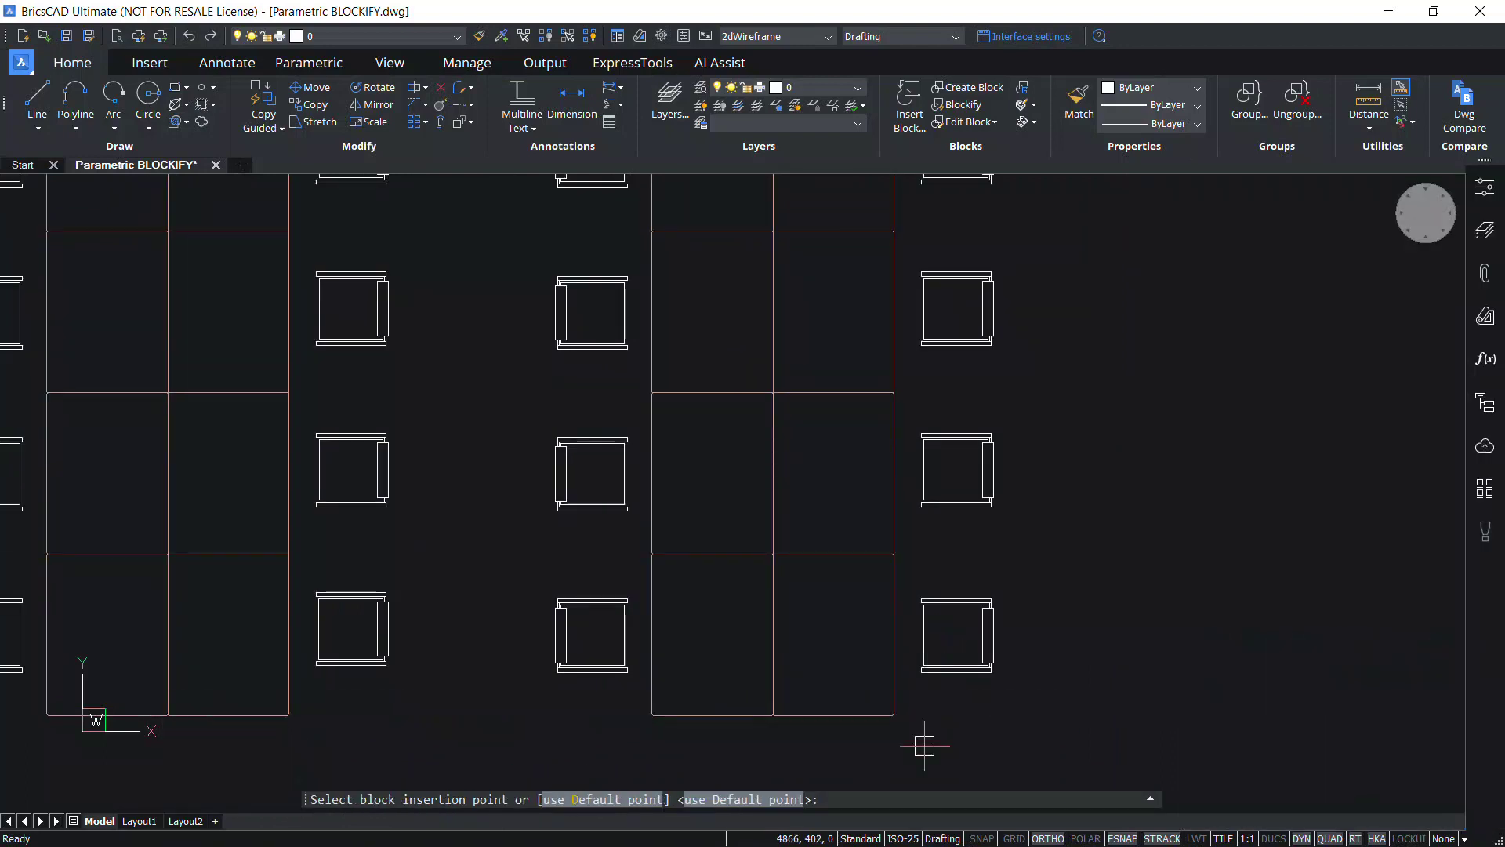
pyautogui.click(925, 635)
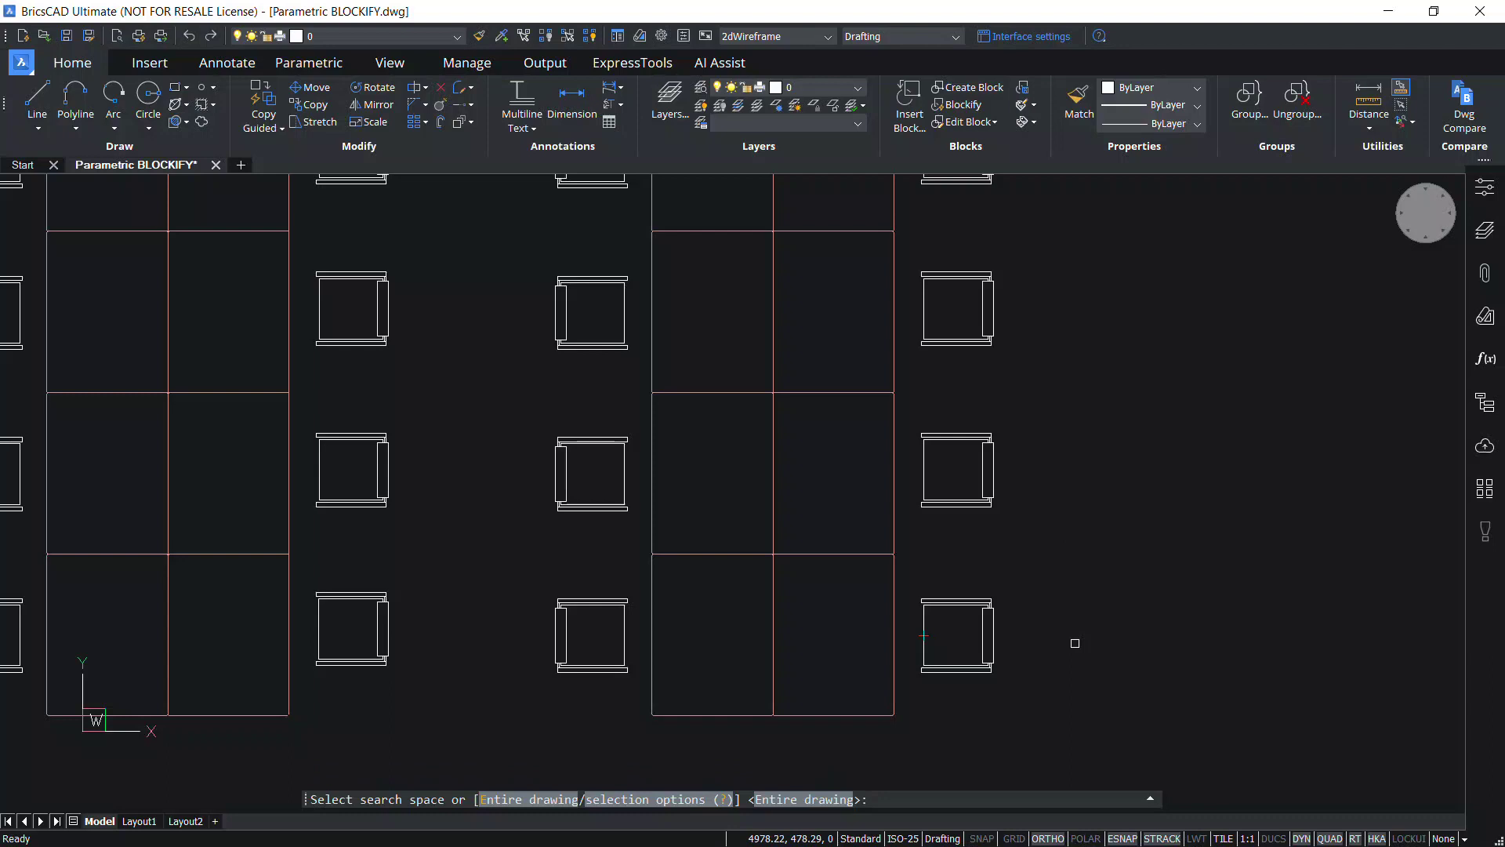
# Search the entire drawing, name the block CHAIR, and replace all matching chairs.
pyautogui.press('Return')
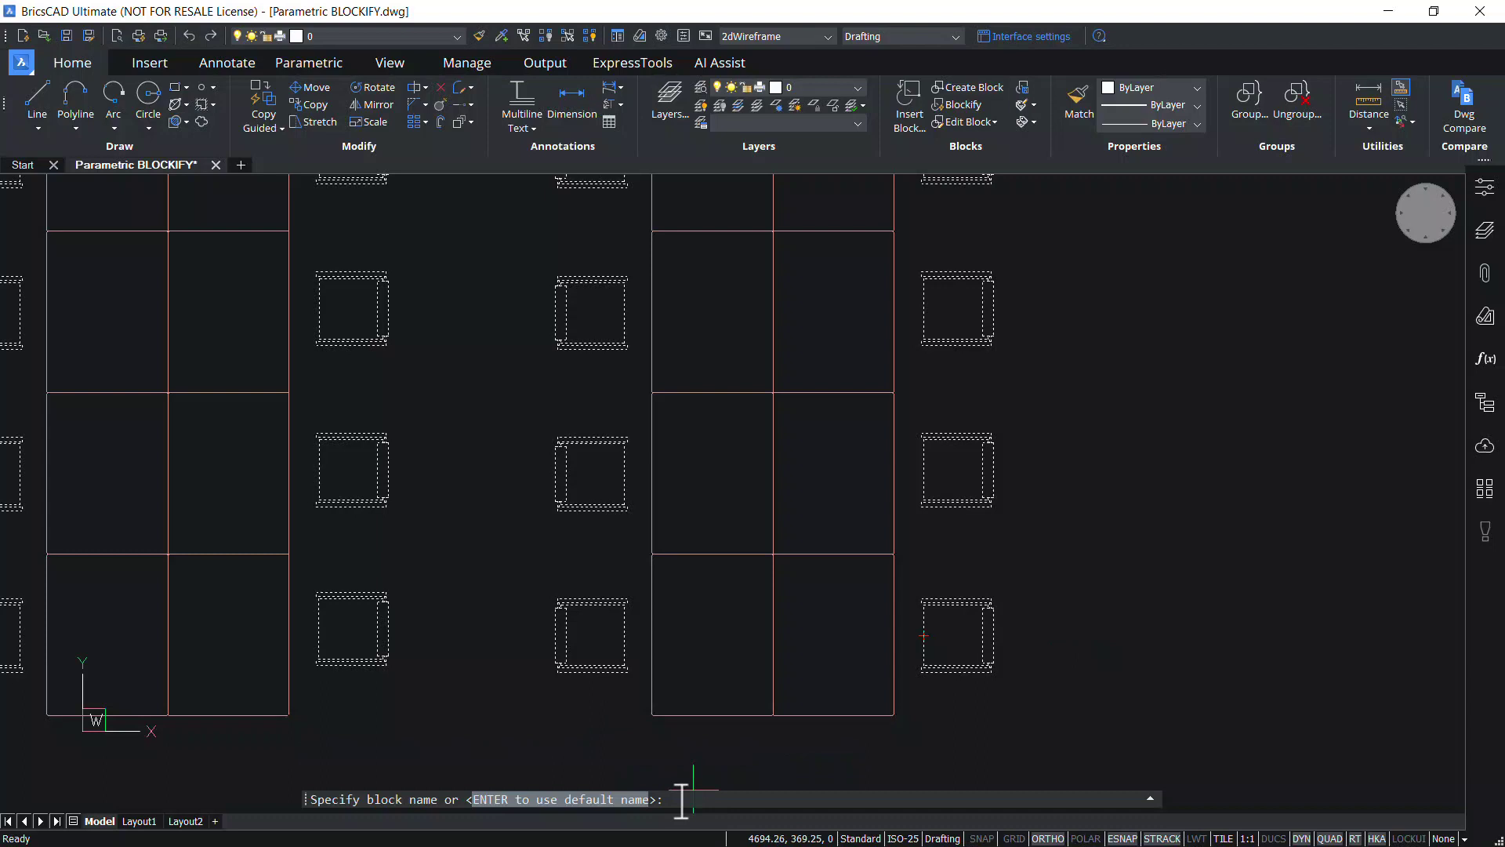
pyautogui.write('CHAIR')
pyautogui.press('Return')
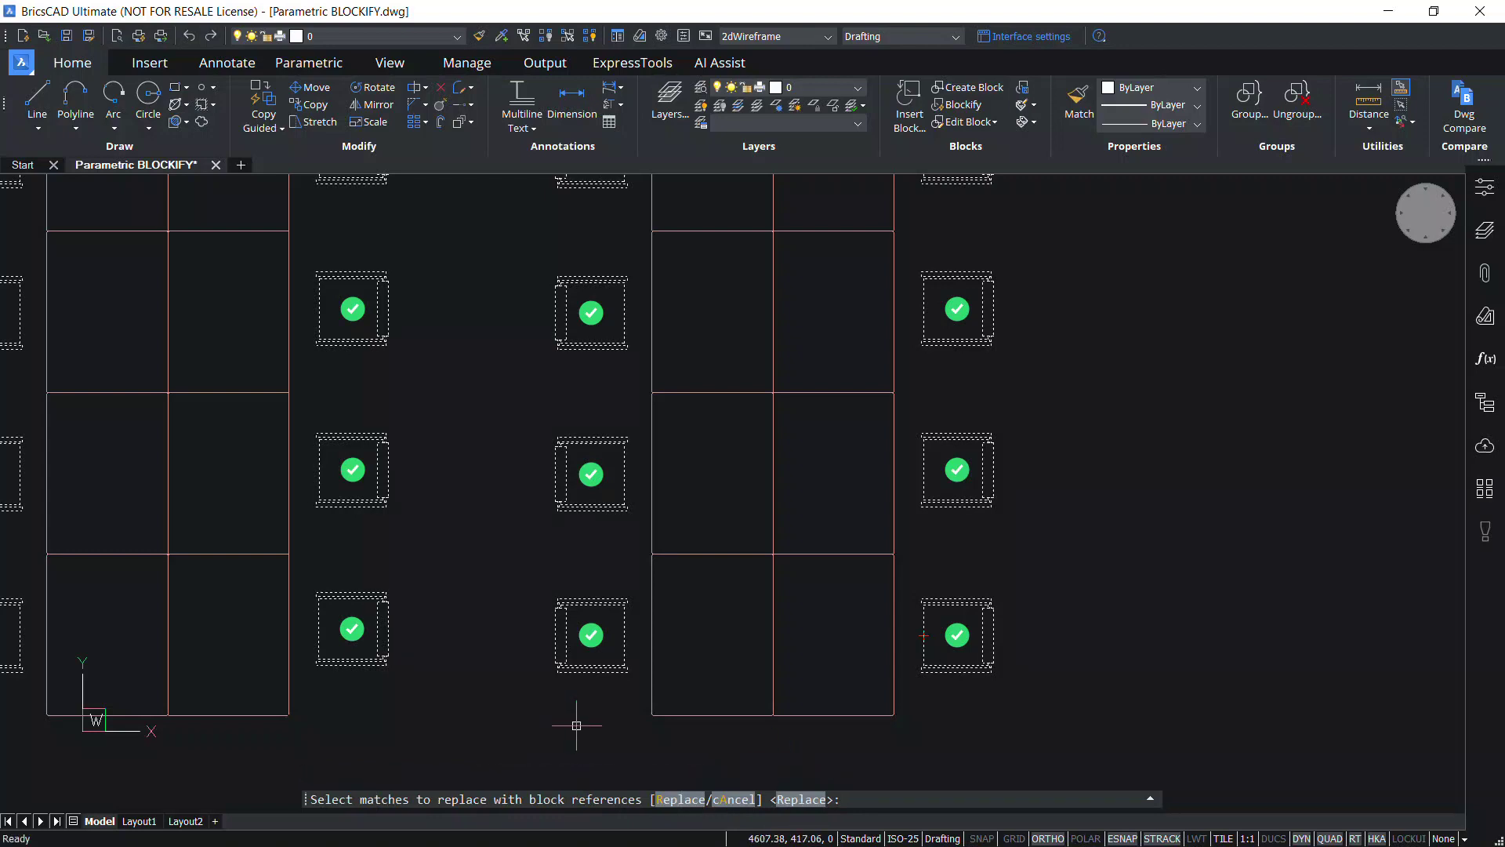
pyautogui.click(796, 808)
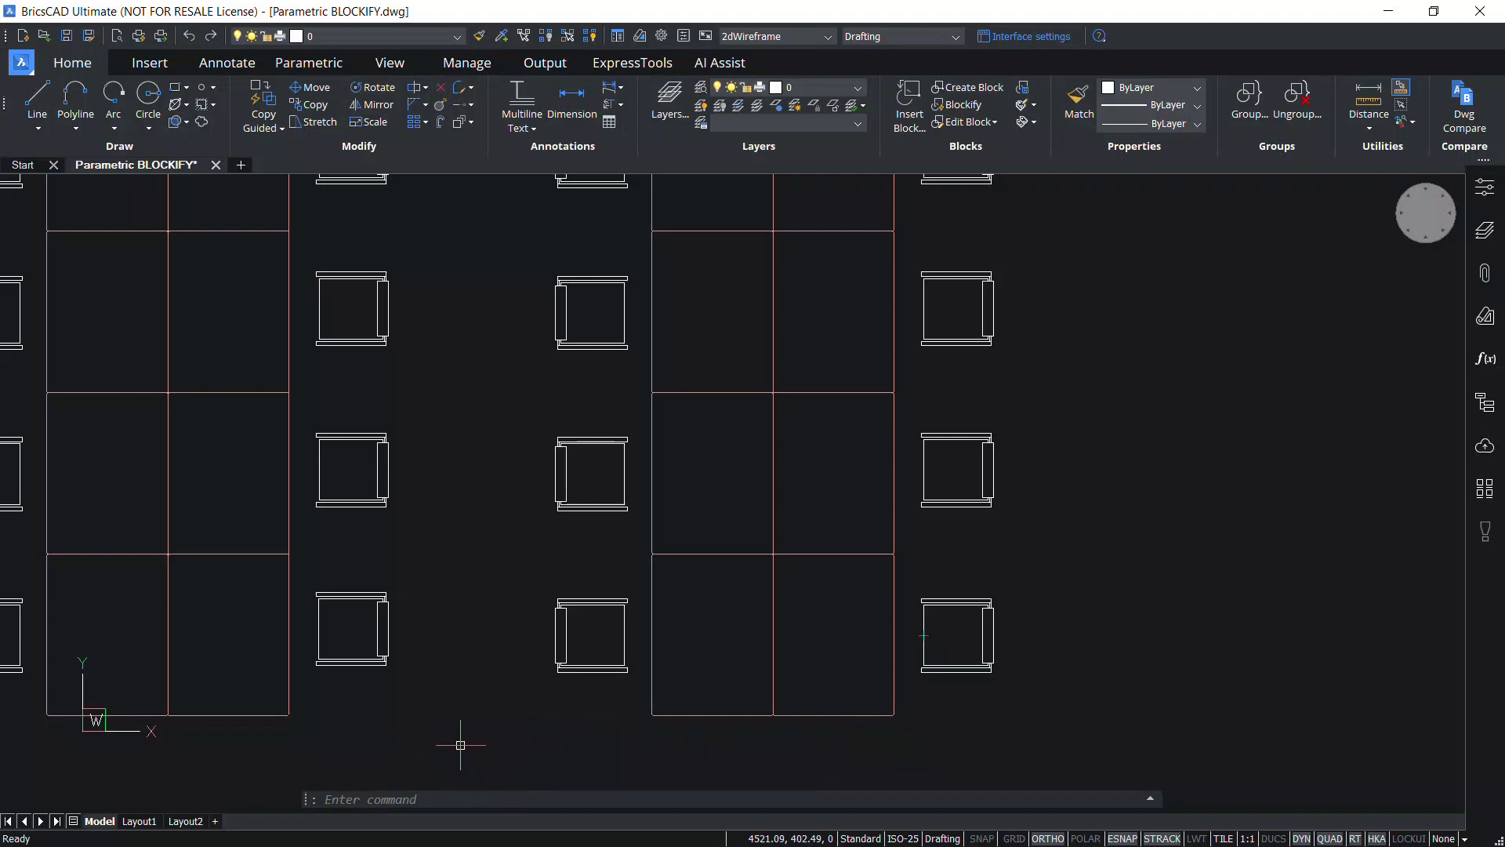
# Zoom out to show the curved walls and all desk groups.
pyautogui.scroll(-6, 462, 742)
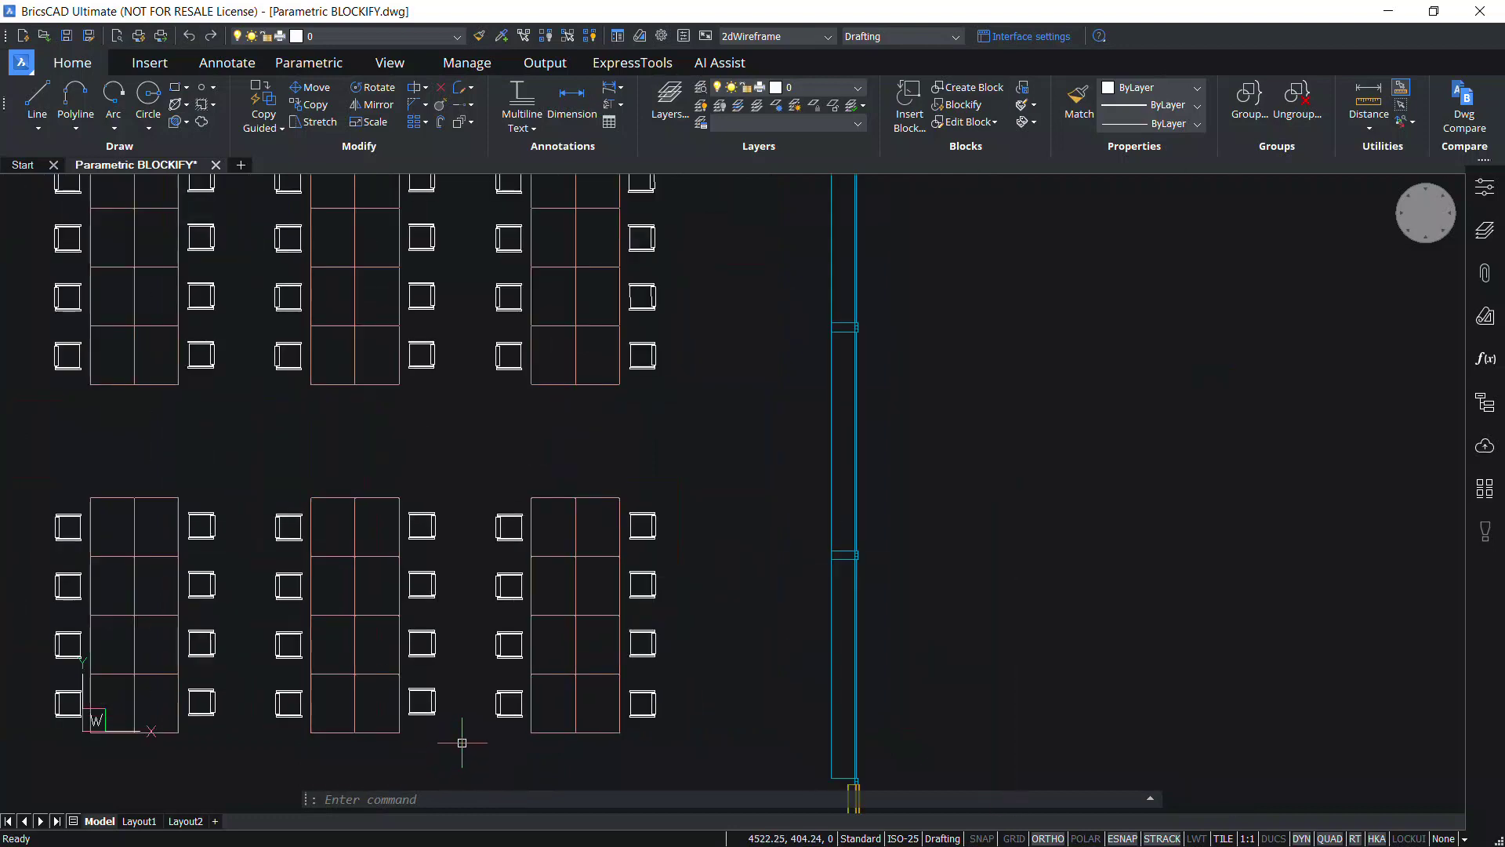
pyautogui.moveTo(439, 710)
pyautogui.mouseDown(button='middle')
pyautogui.moveTo(745, 672)
pyautogui.moveTo(746, 686)
pyautogui.mouseUp(button='middle')
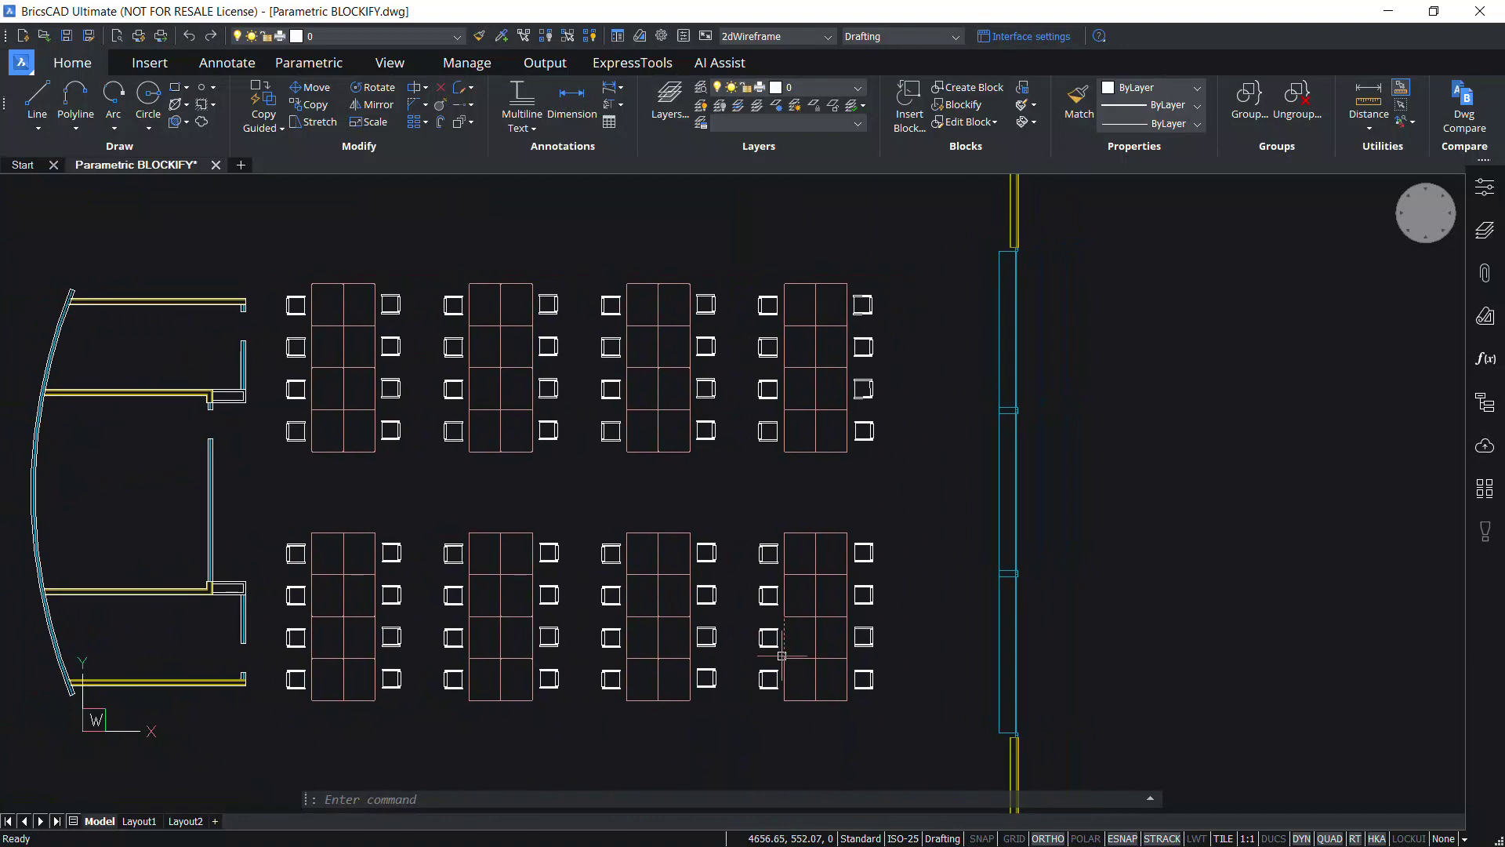
pyautogui.scroll(2, 745, 686)
# Select every CHAIR block reference using Select Similar on one chair.
pyautogui.moveTo(898, 699)
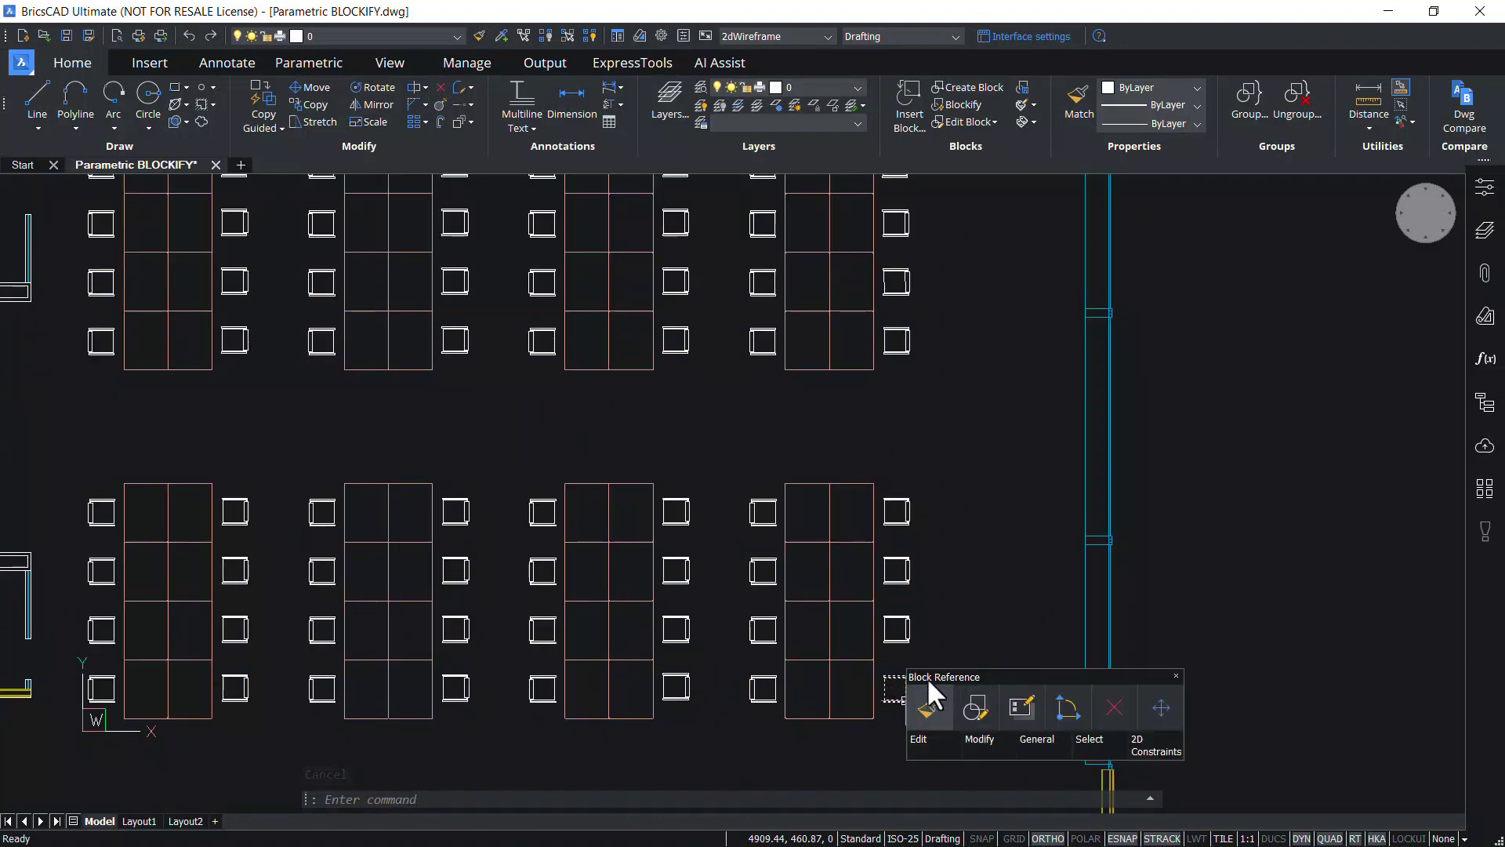
pyautogui.moveTo(1106, 690)
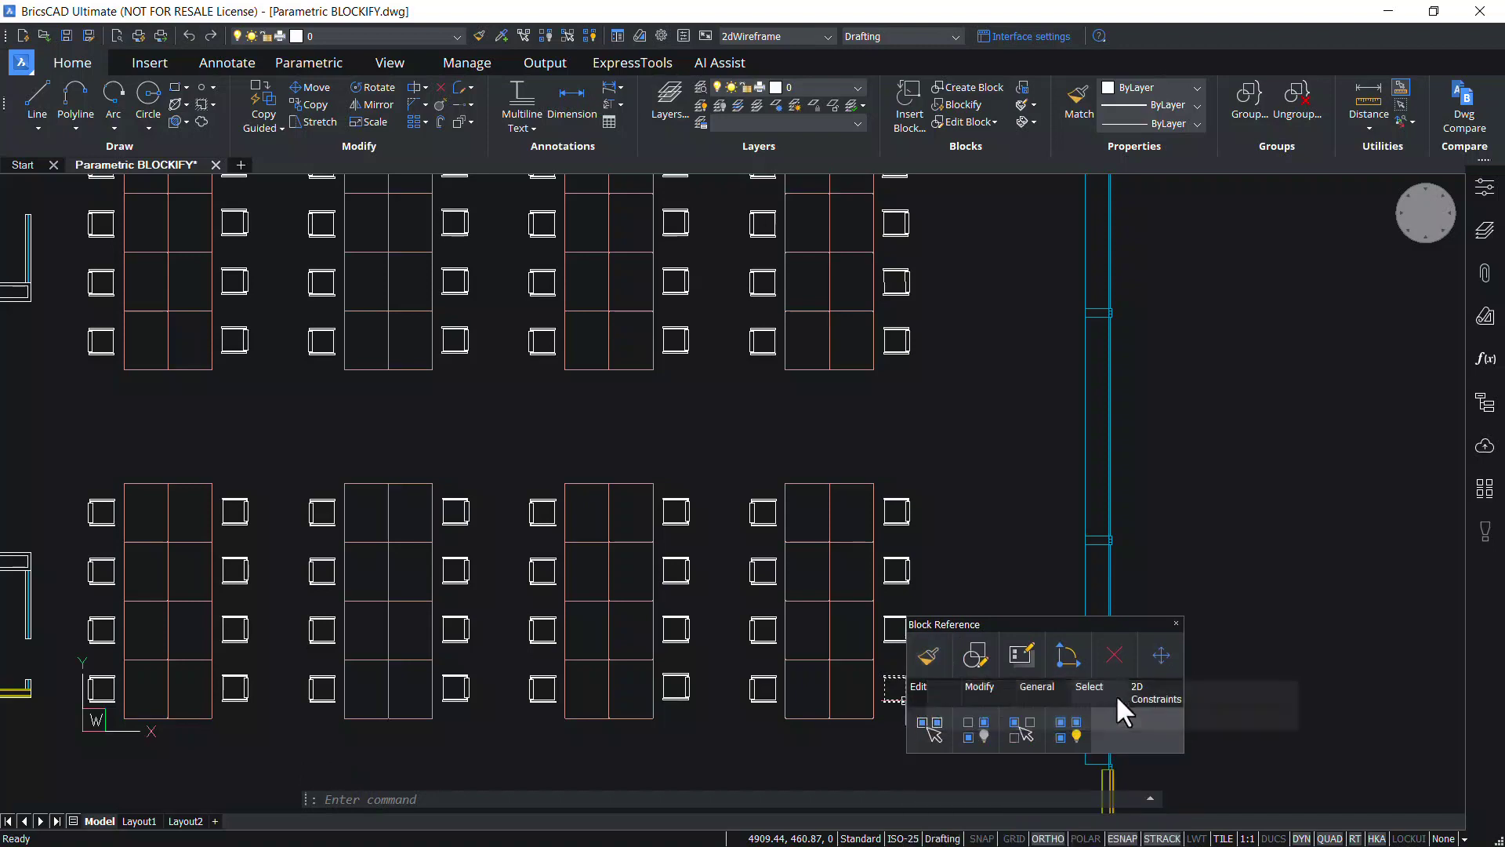
pyautogui.click(933, 731)
pyautogui.scroll(-3, 968, 628)
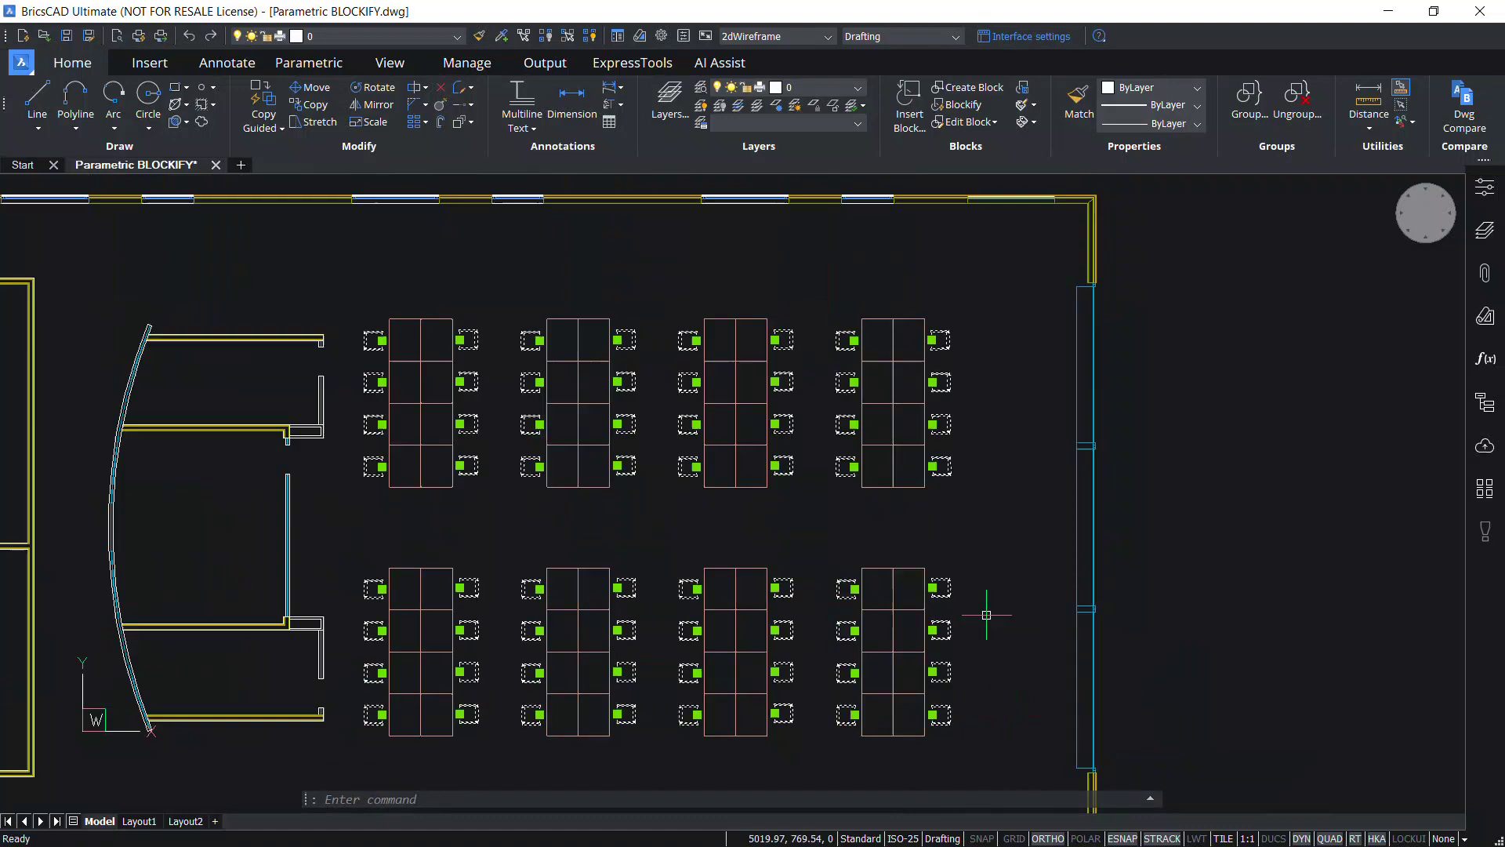
pyautogui.scroll(2, 974, 628)
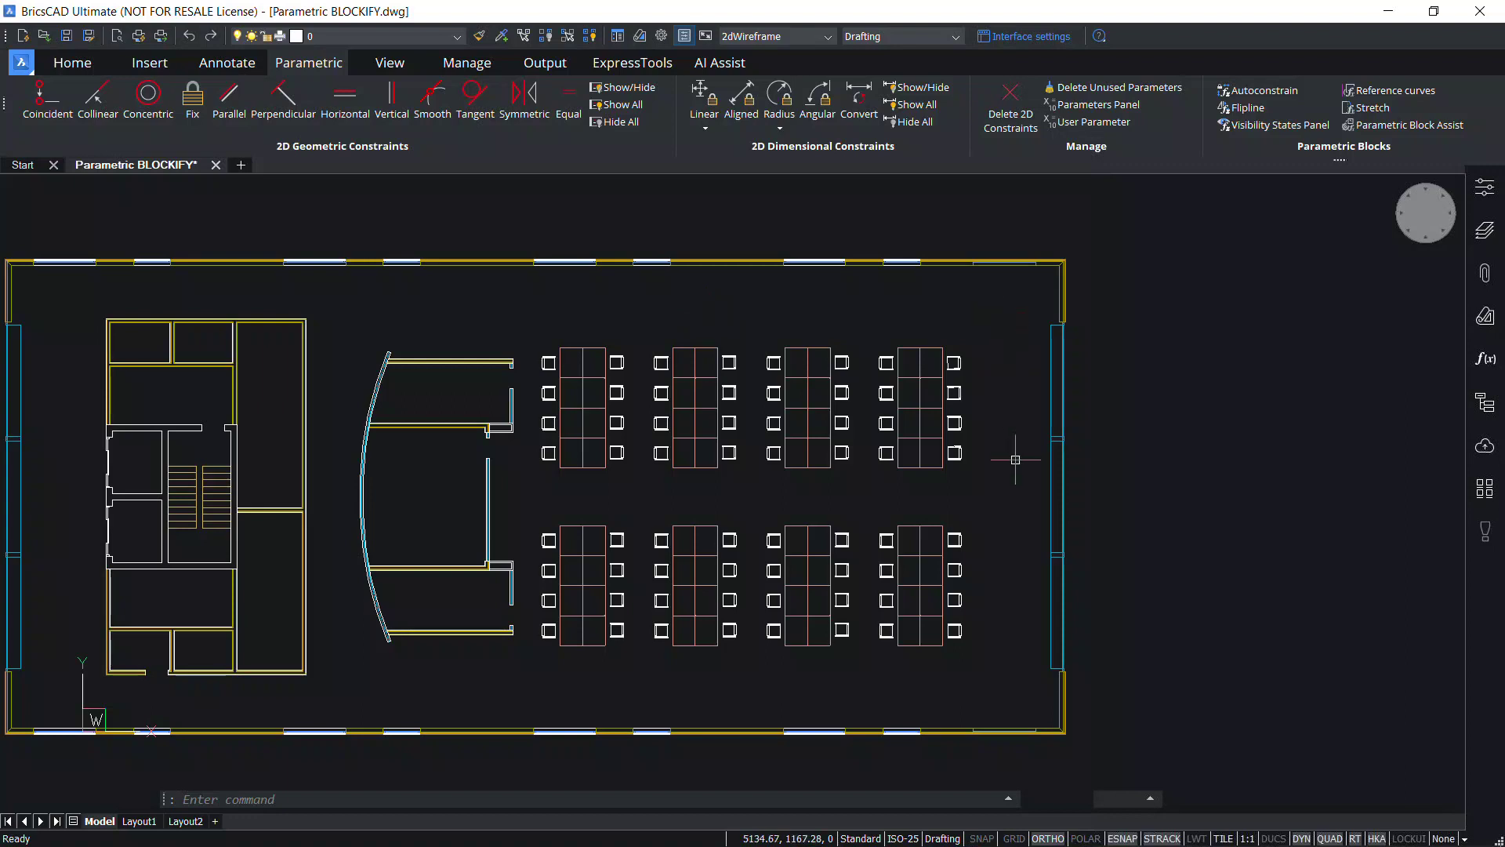
# Undo the last two actions and zoom in on the lower-right desk's chairs.
pyautogui.hotkey('ctrl', 'z')
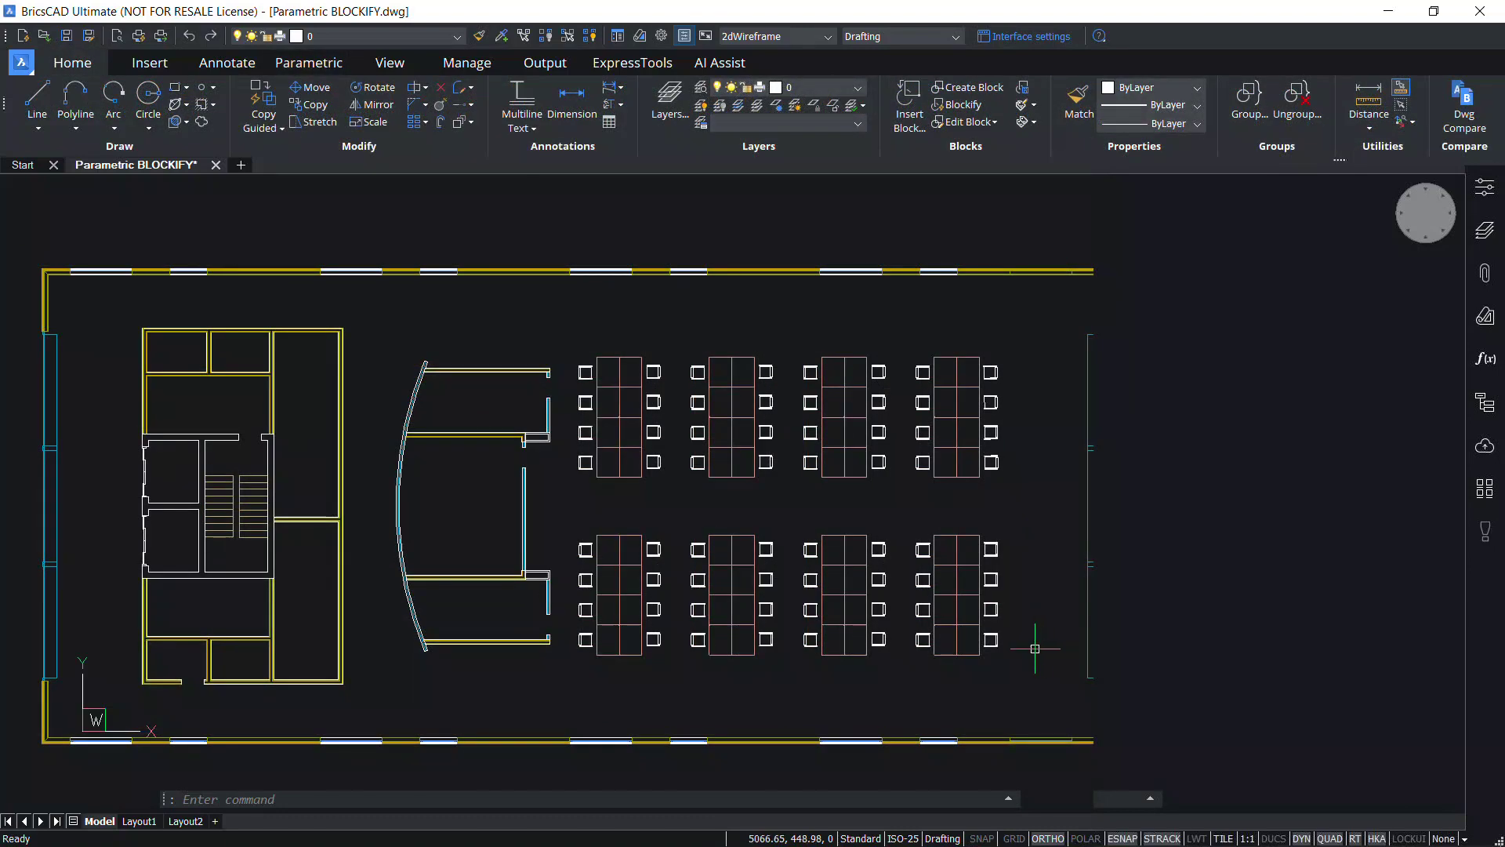
pyautogui.hotkey('ctrl', 'z')
pyautogui.scroll(3, 1006, 661)
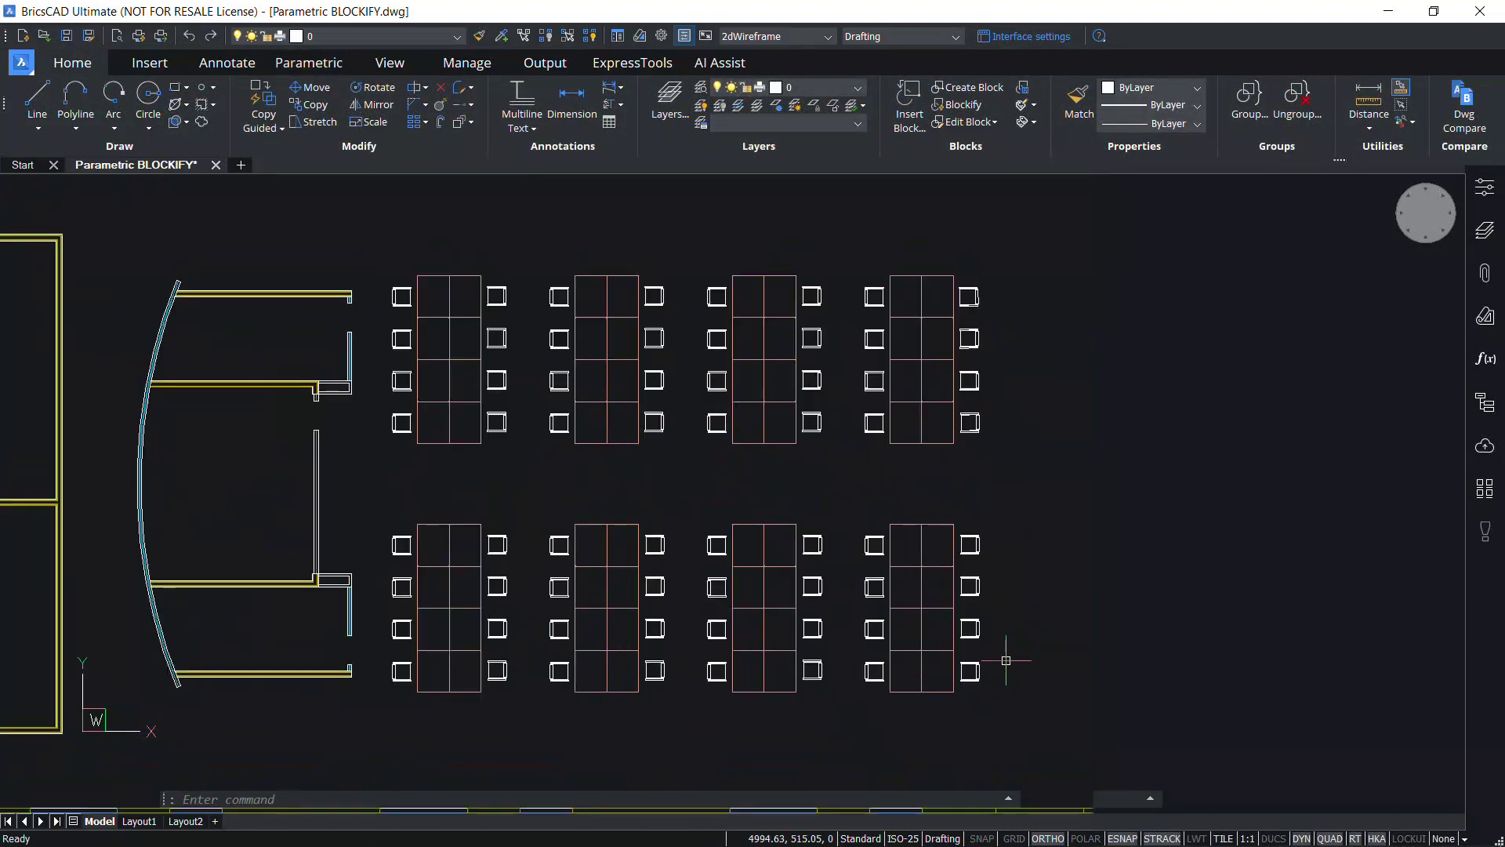
pyautogui.scroll(4, 995, 695)
pyautogui.scroll(2, 915, 713)
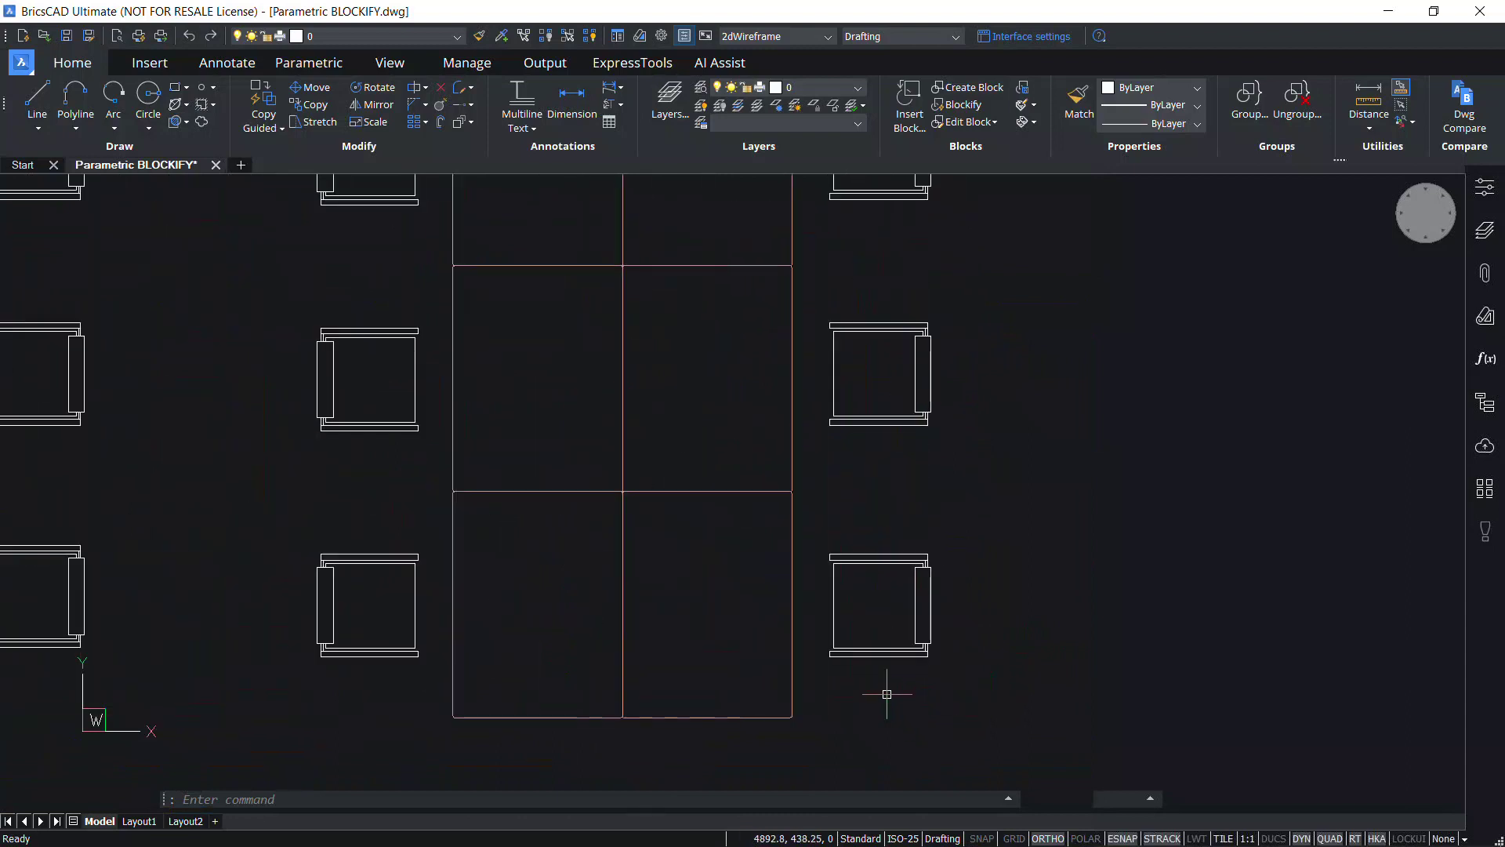
# Select the lower-right chair block, then clear the selection.
pyautogui.click(874, 656)
pyautogui.click(837, 621)
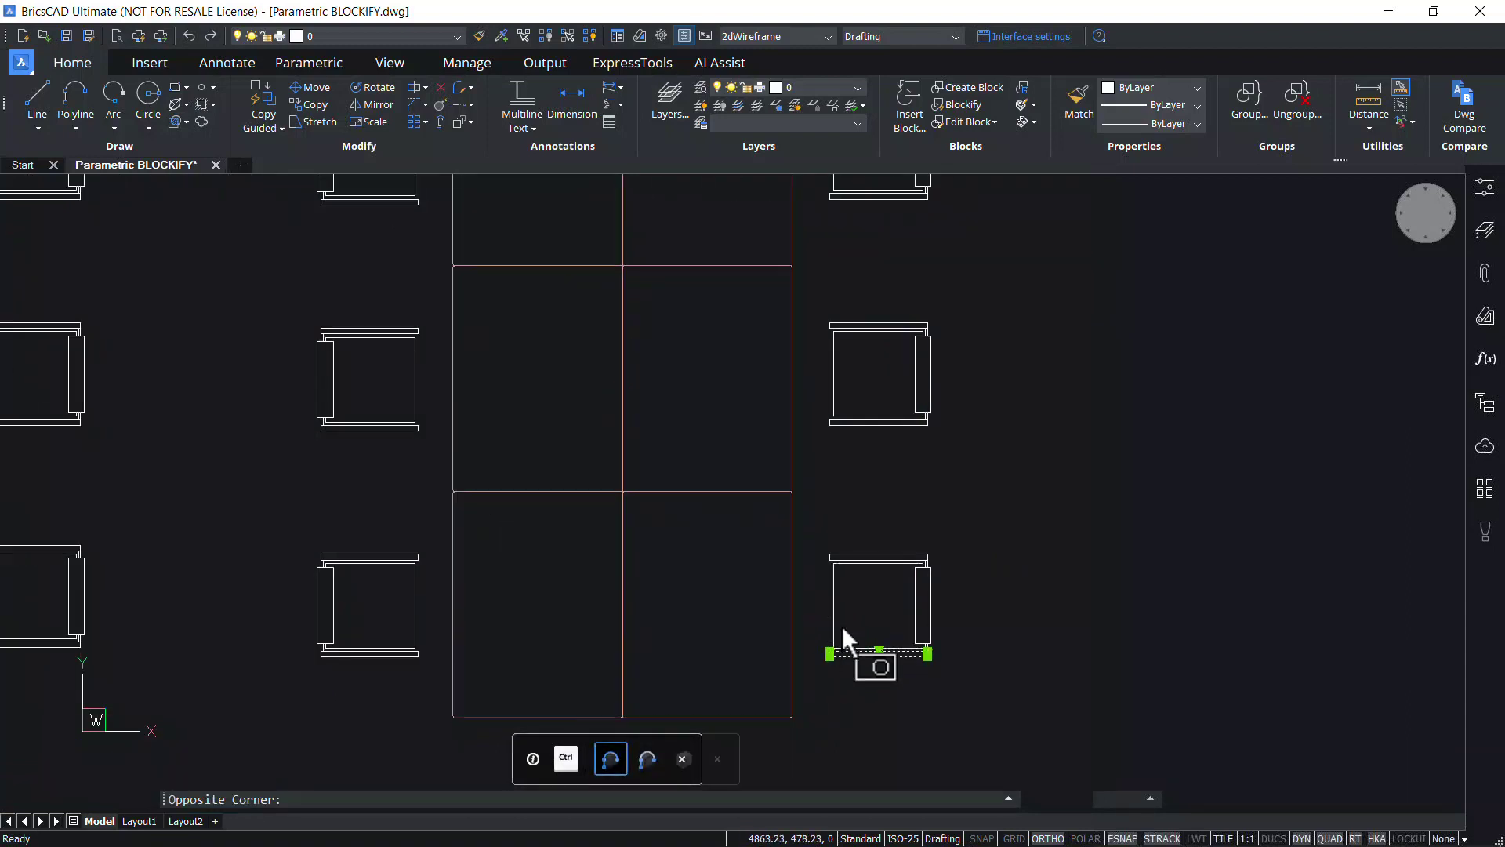
pyautogui.press('Escape')
pyautogui.press('Escape')
pyautogui.scroll(-2, 855, 690)
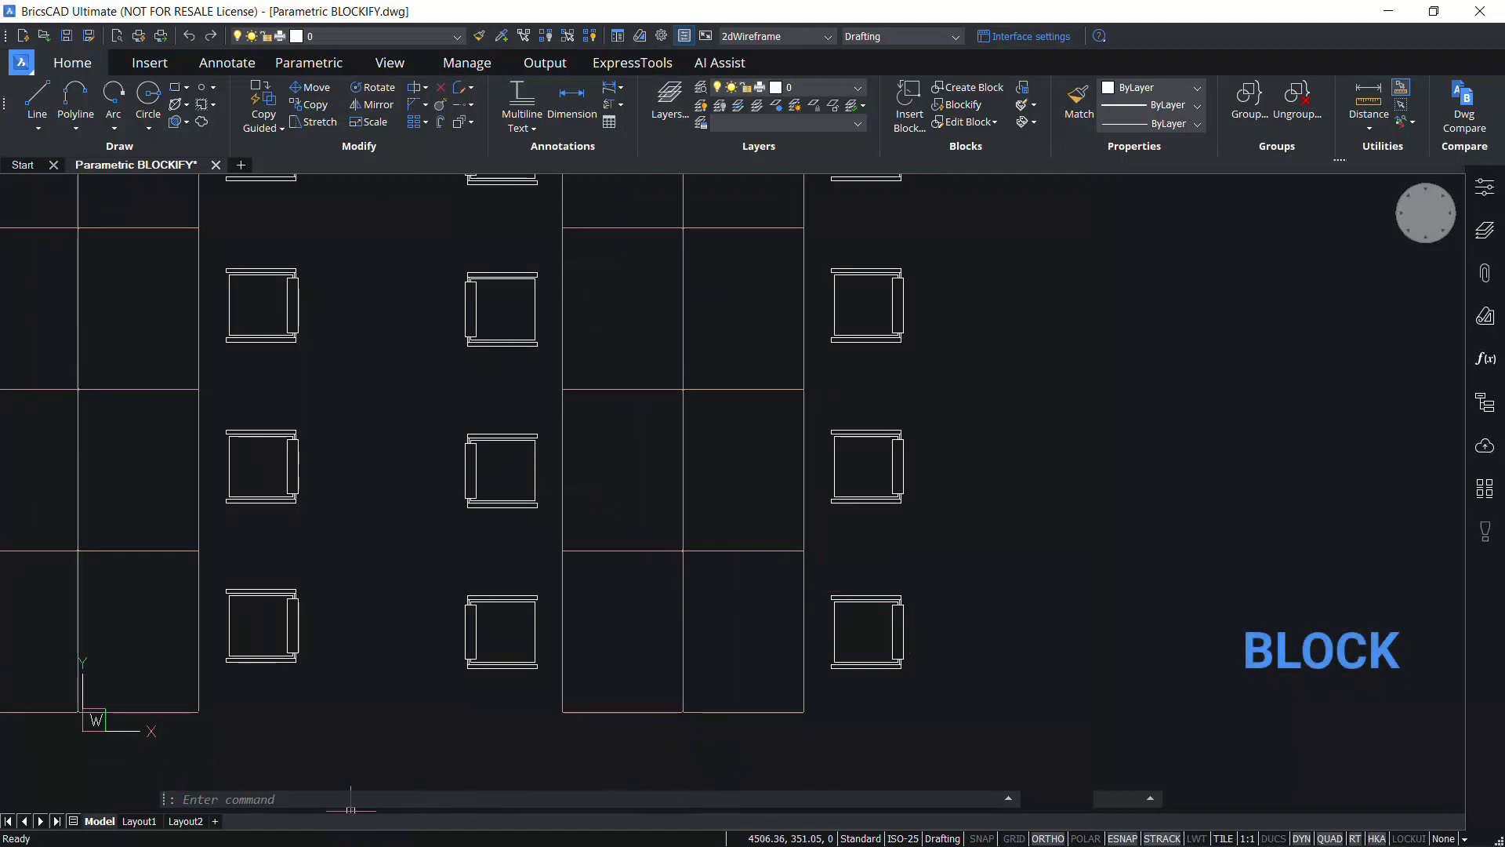
# Start a BLOCK definition named CHAIR with its base point at the chair's corner.
pyautogui.write('BLOCK')
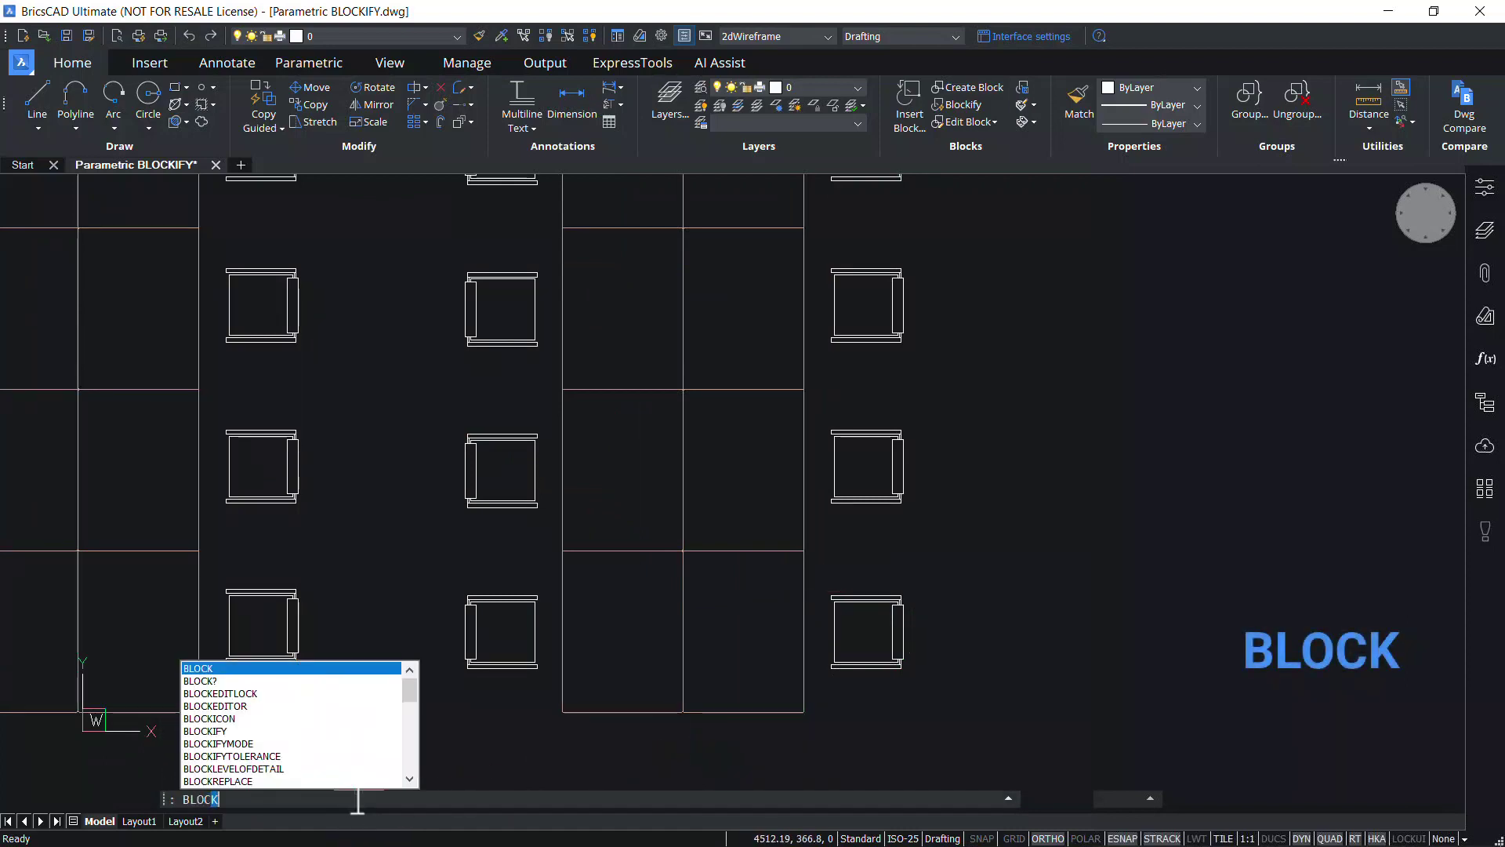
pyautogui.press('Return')
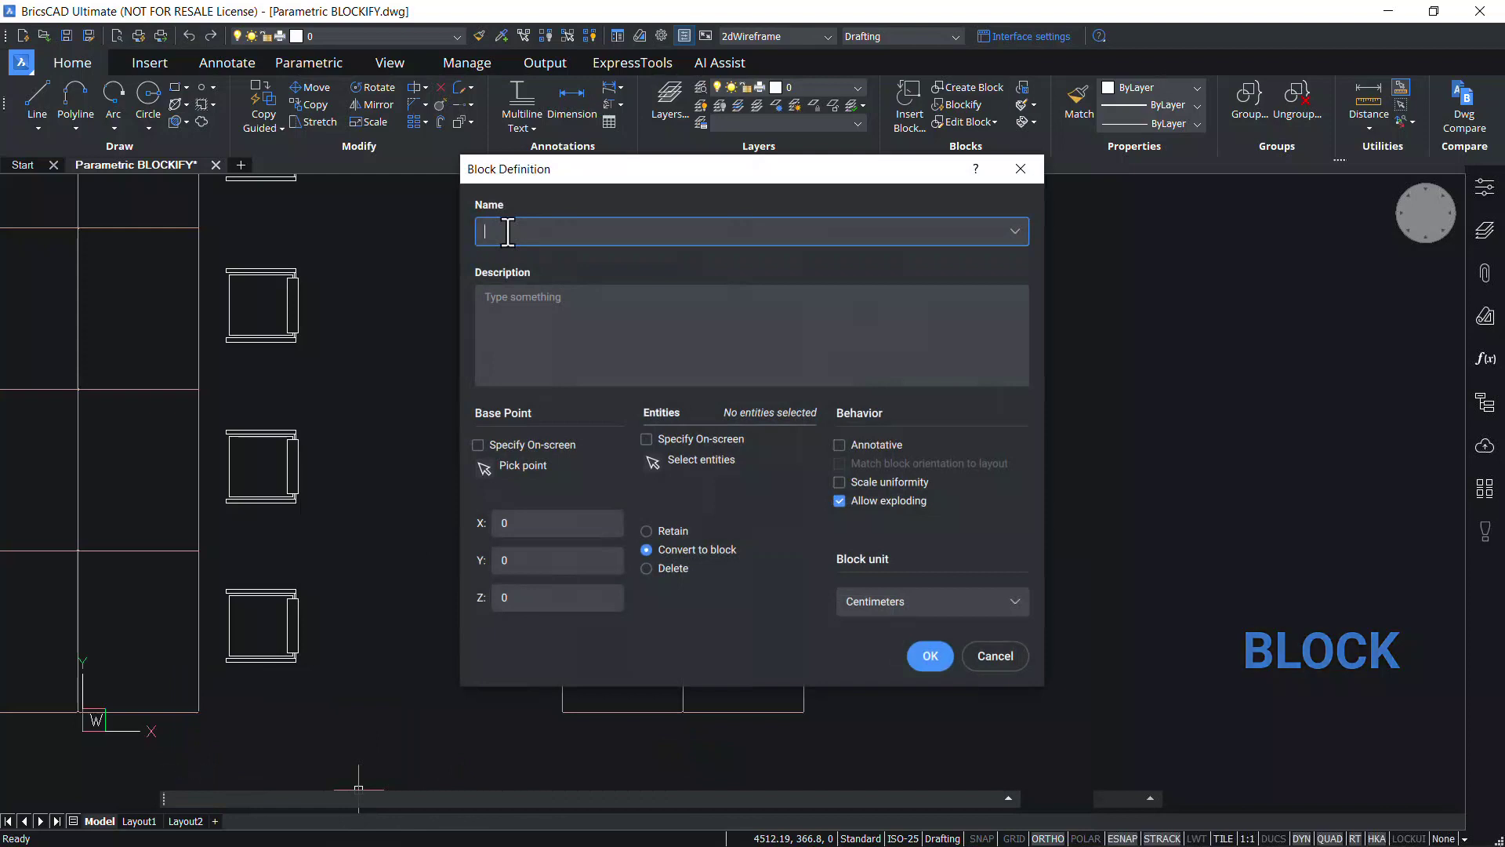
pyautogui.write('CHA')
pyautogui.write('R')
pyautogui.click(483, 471)
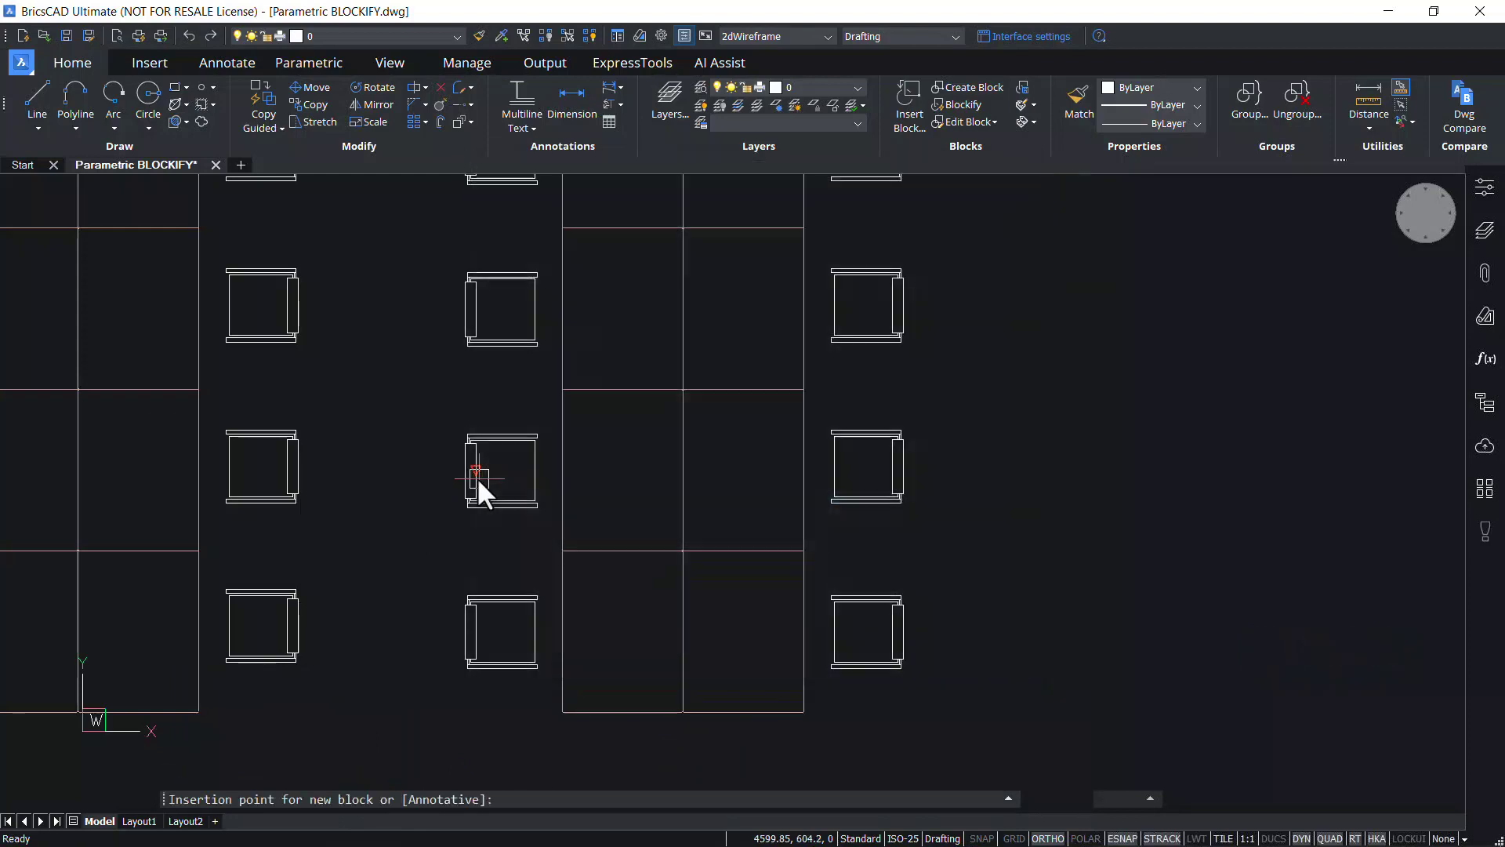
pyautogui.click(831, 627)
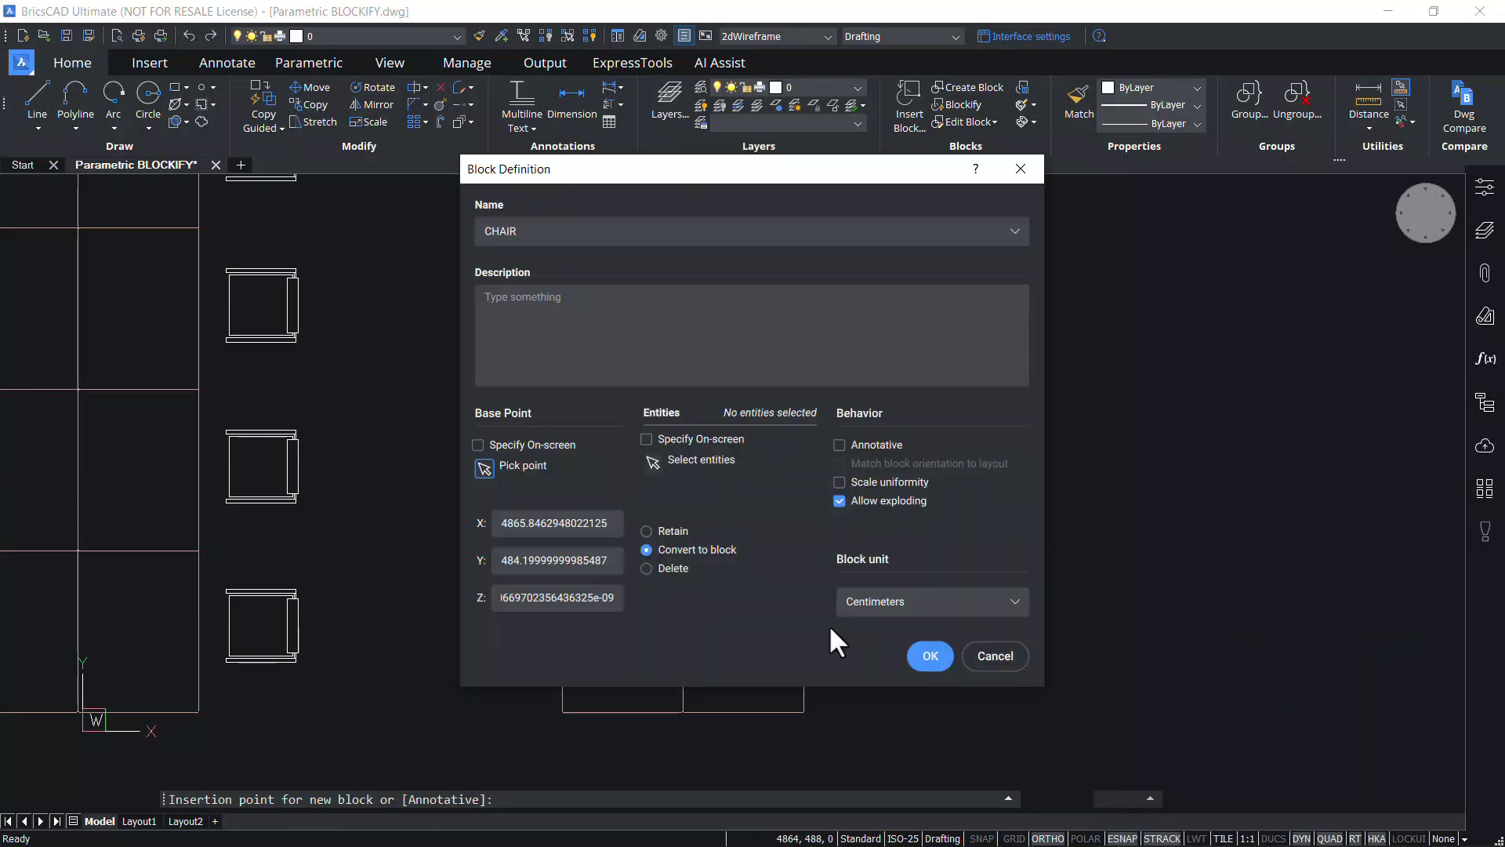
# Window-select the chair's eight objects and create the CHAIR block definition.
pyautogui.click(652, 460)
pyautogui.click(777, 567)
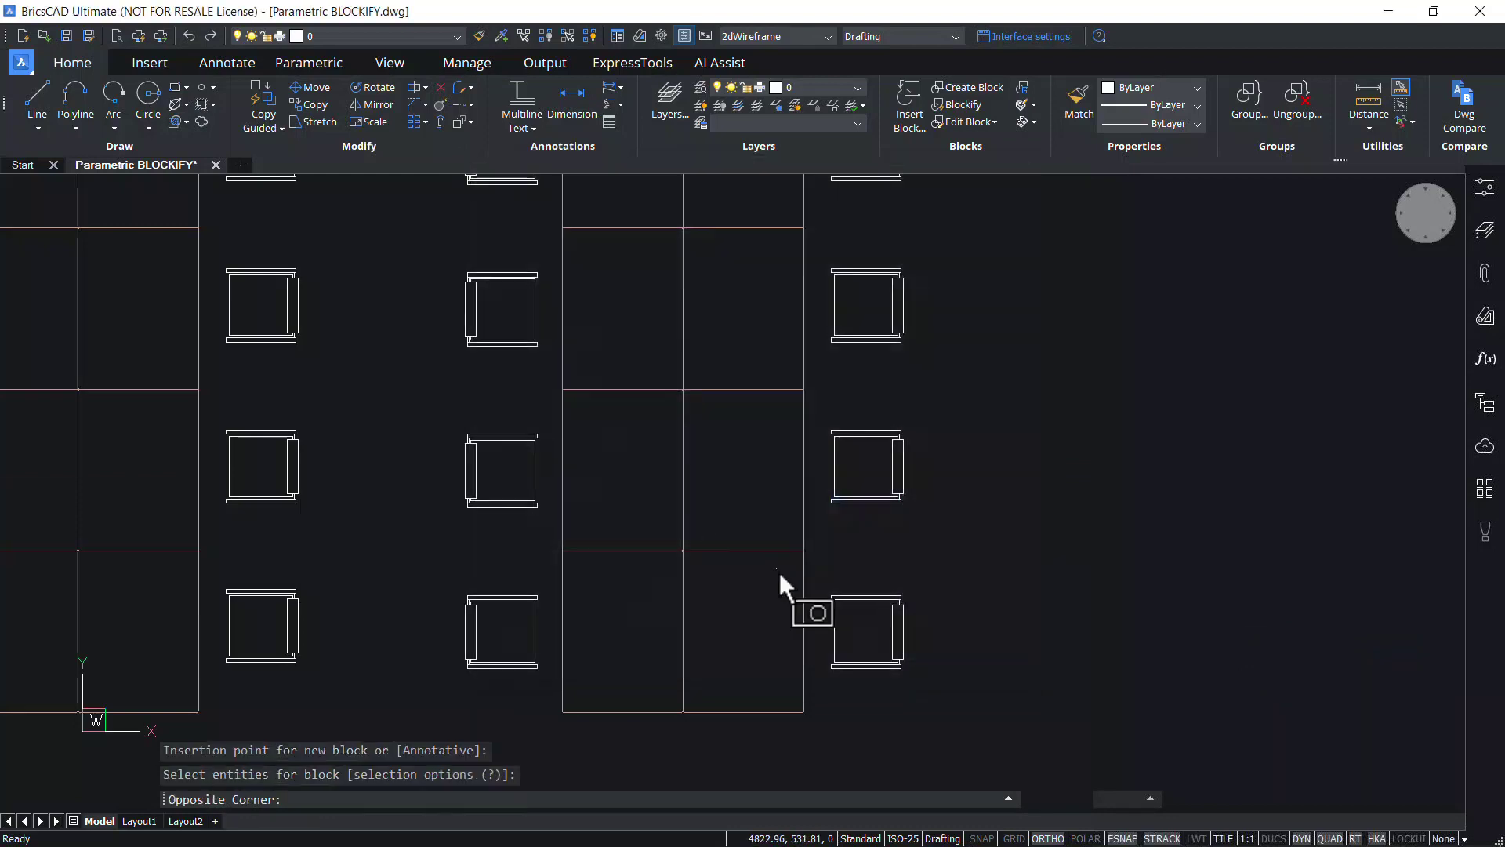
pyautogui.click(979, 746)
pyautogui.press('Return')
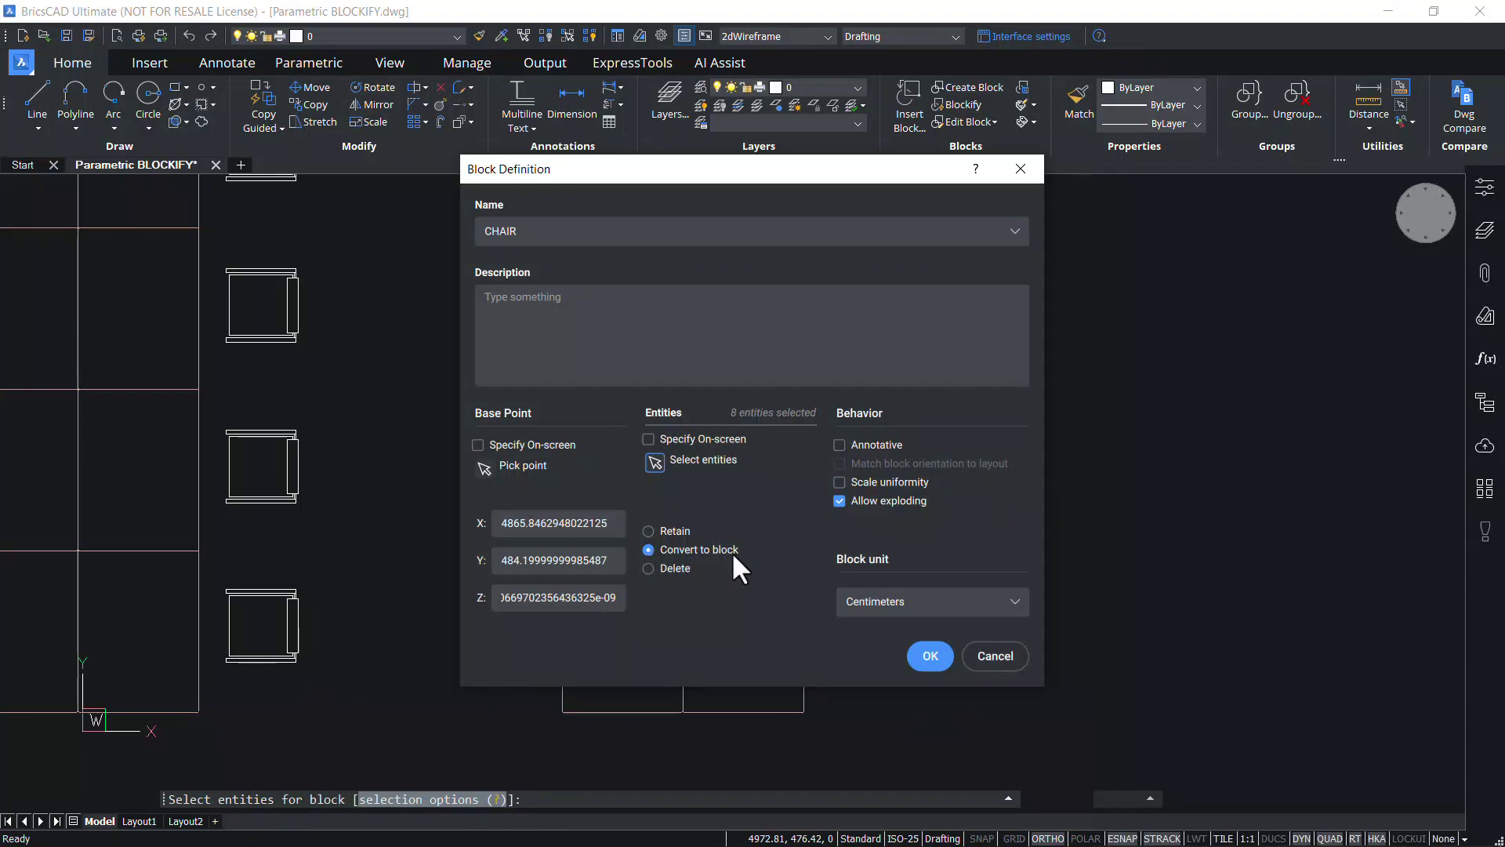
pyautogui.click(931, 649)
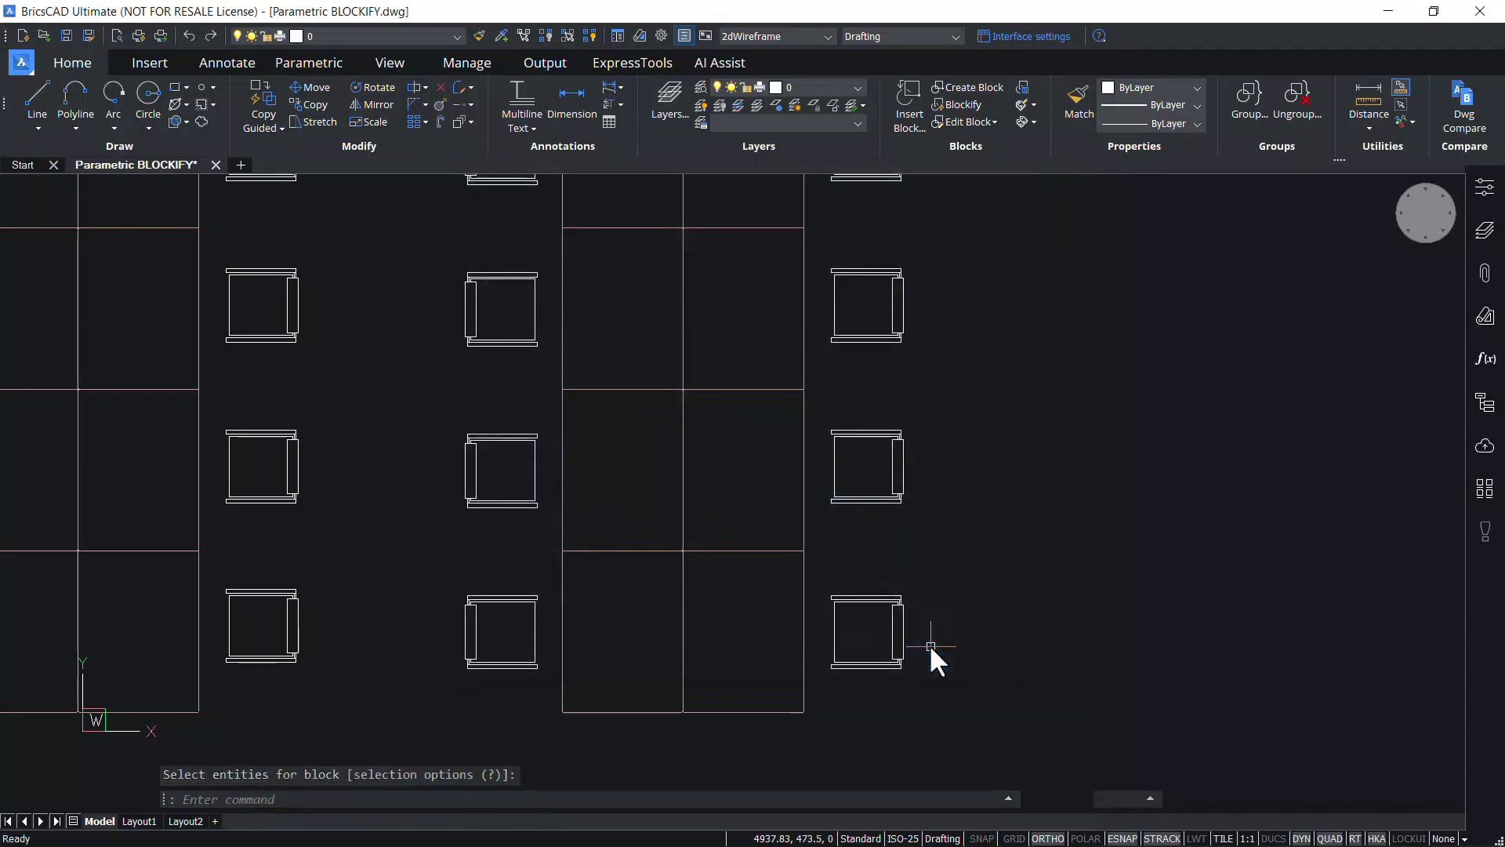
# Open the bottom-right CHAIR block for editing by double-clicking it.
pyautogui.click(903, 617)
pyautogui.press('Escape')
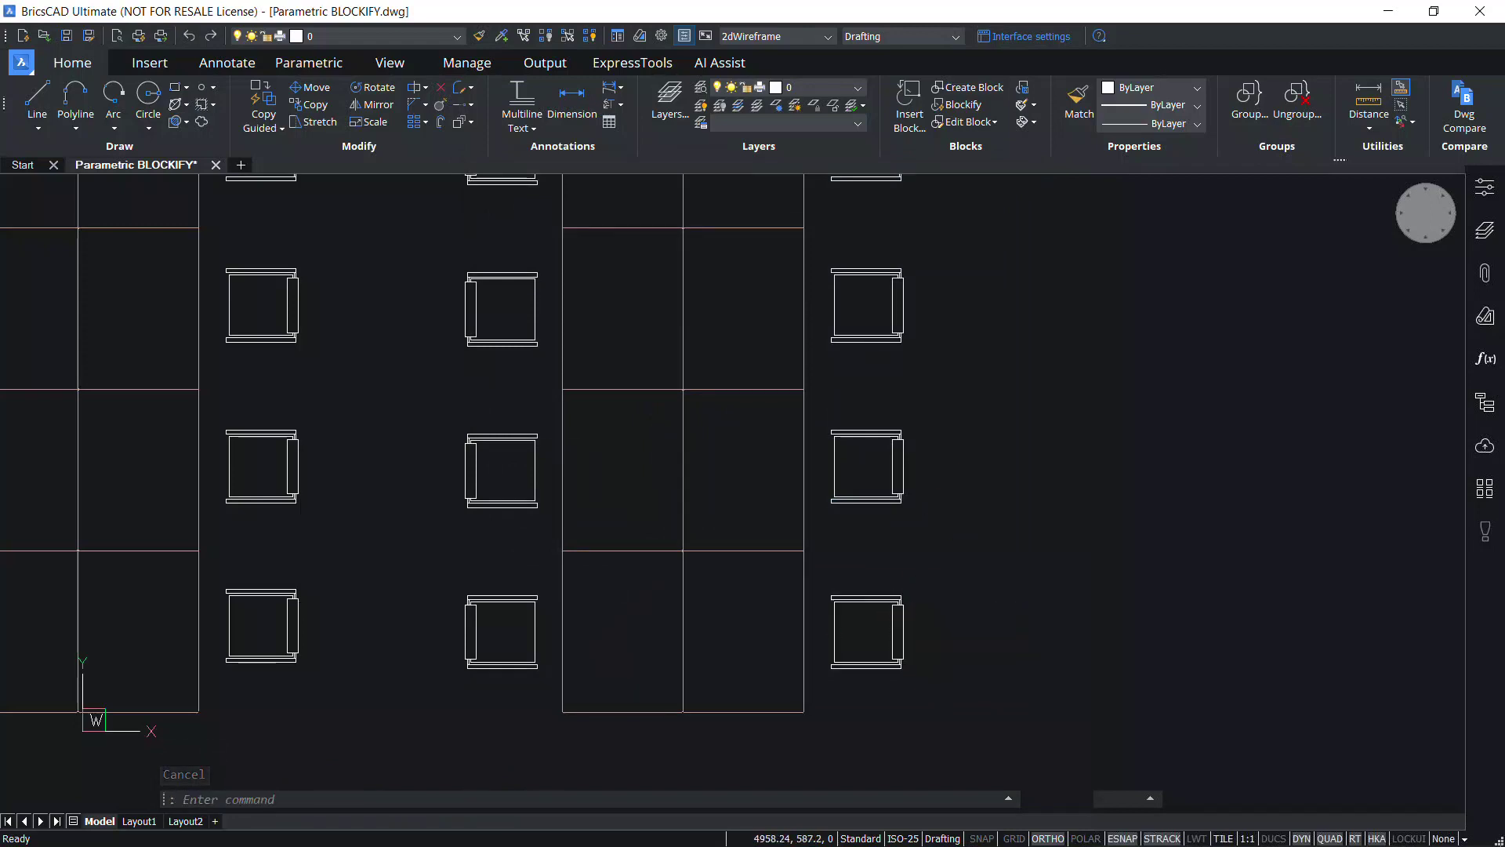
pyautogui.doubleClick(903, 634)
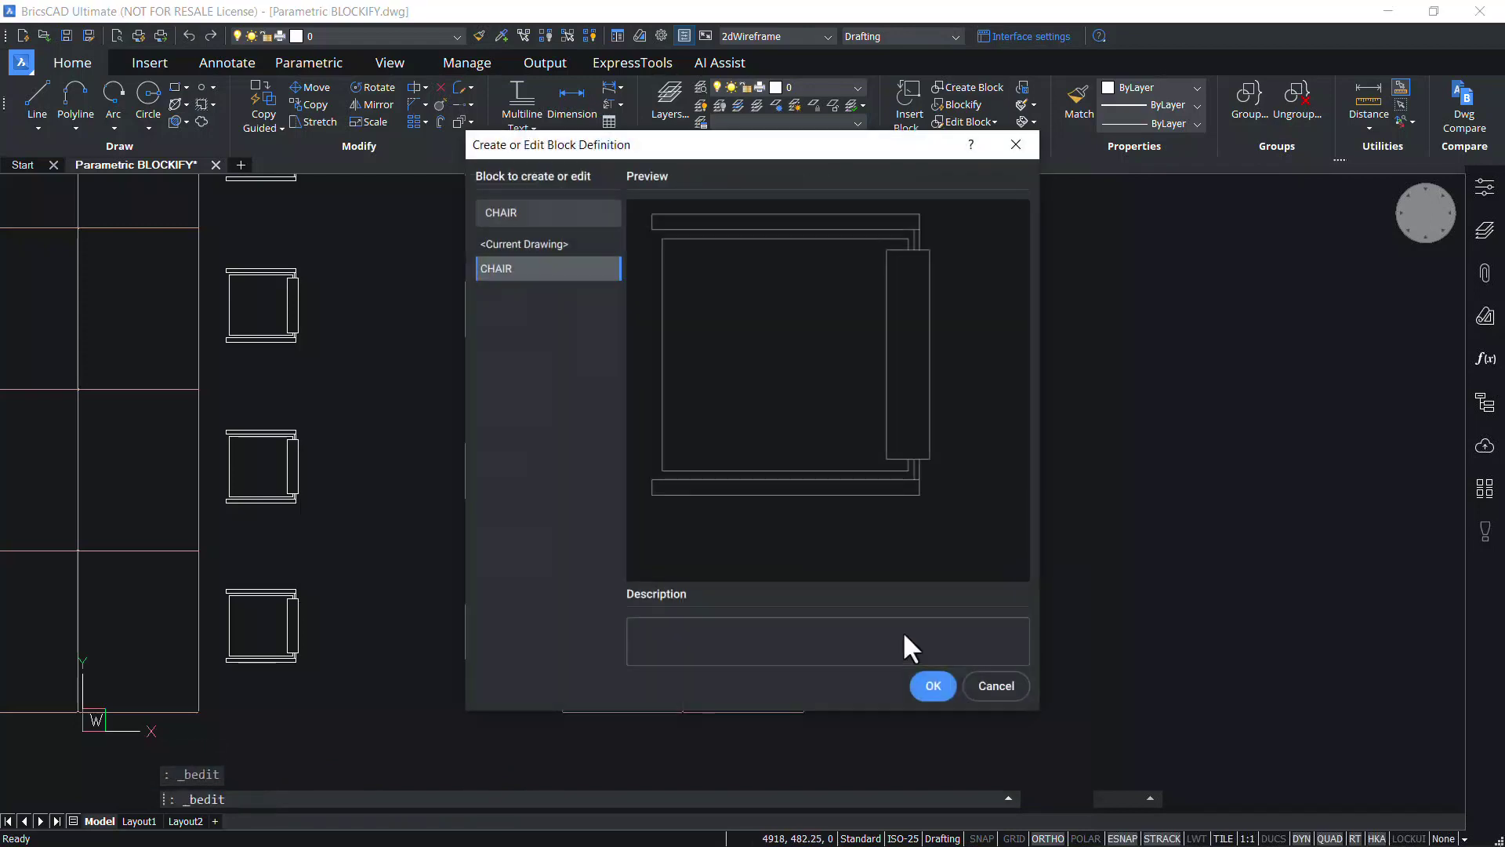
# In the Block Editor, add a vertical flip line VERTICAL from the chair's bottom midpoint.
pyautogui.click(932, 682)
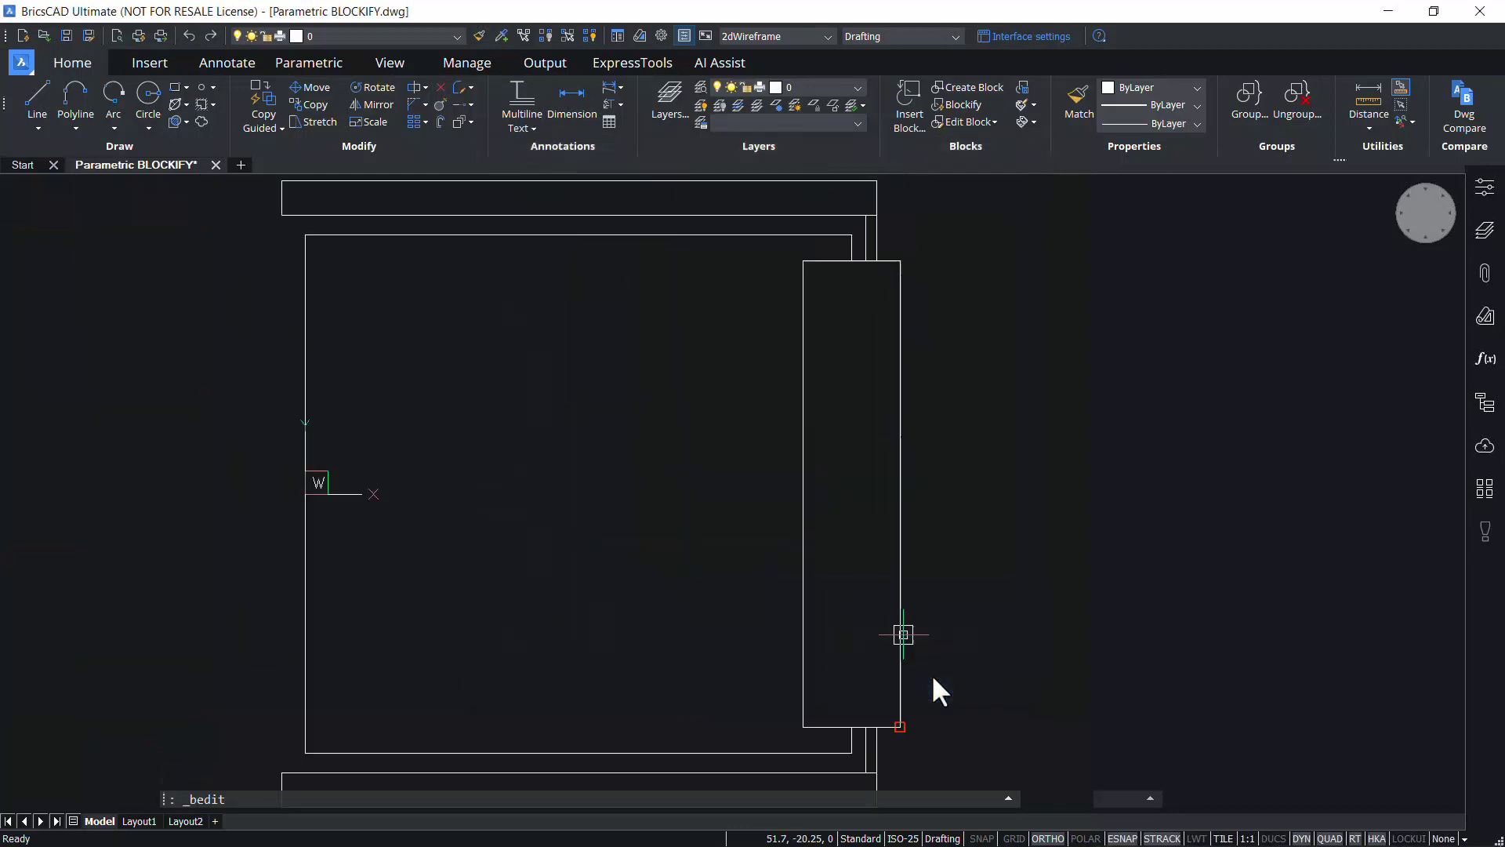
pyautogui.click(313, 61)
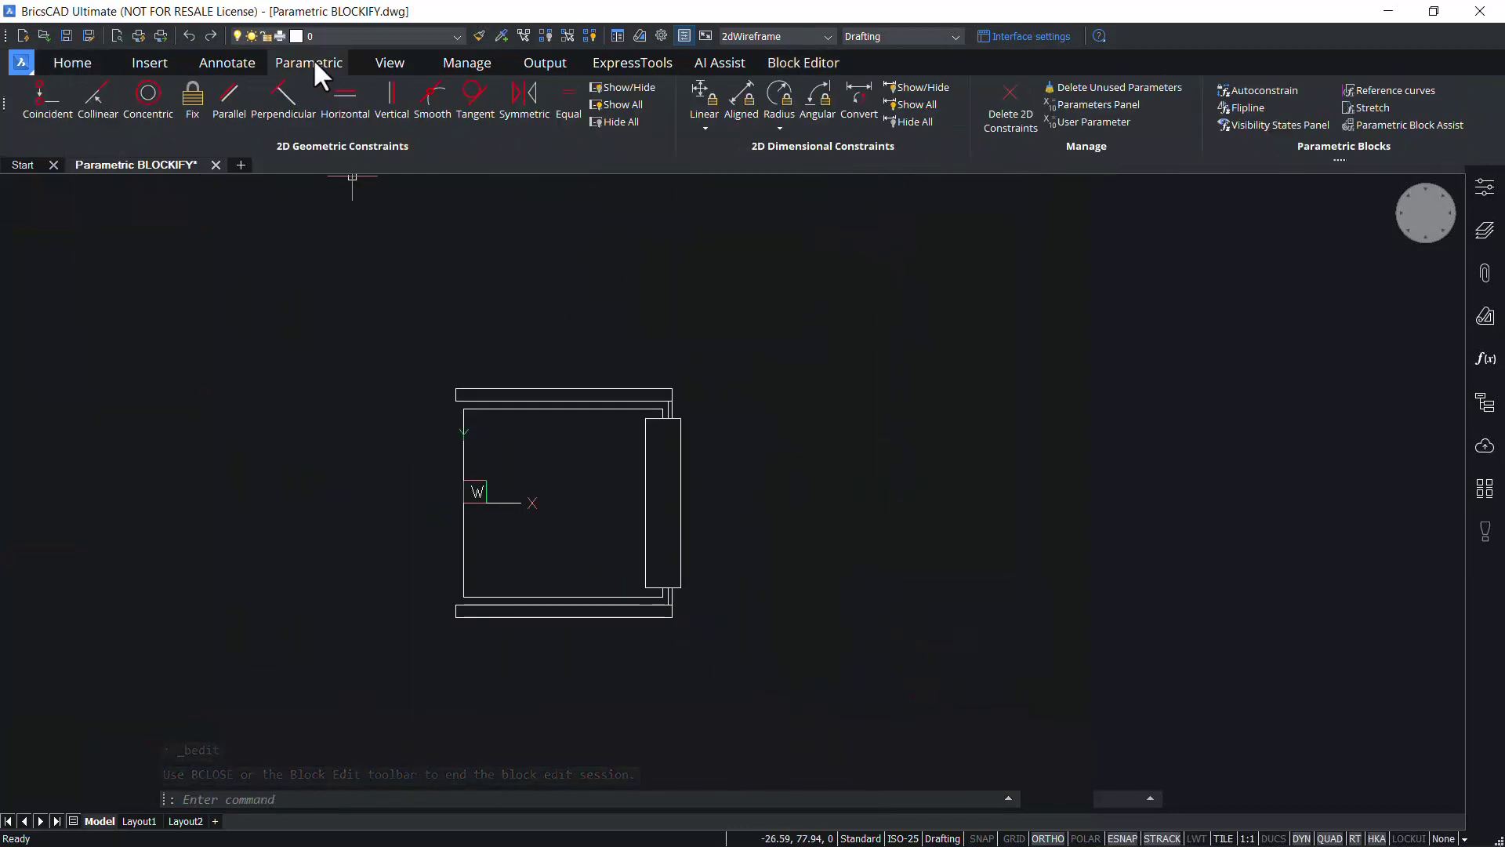
pyautogui.doubleClick(1254, 108)
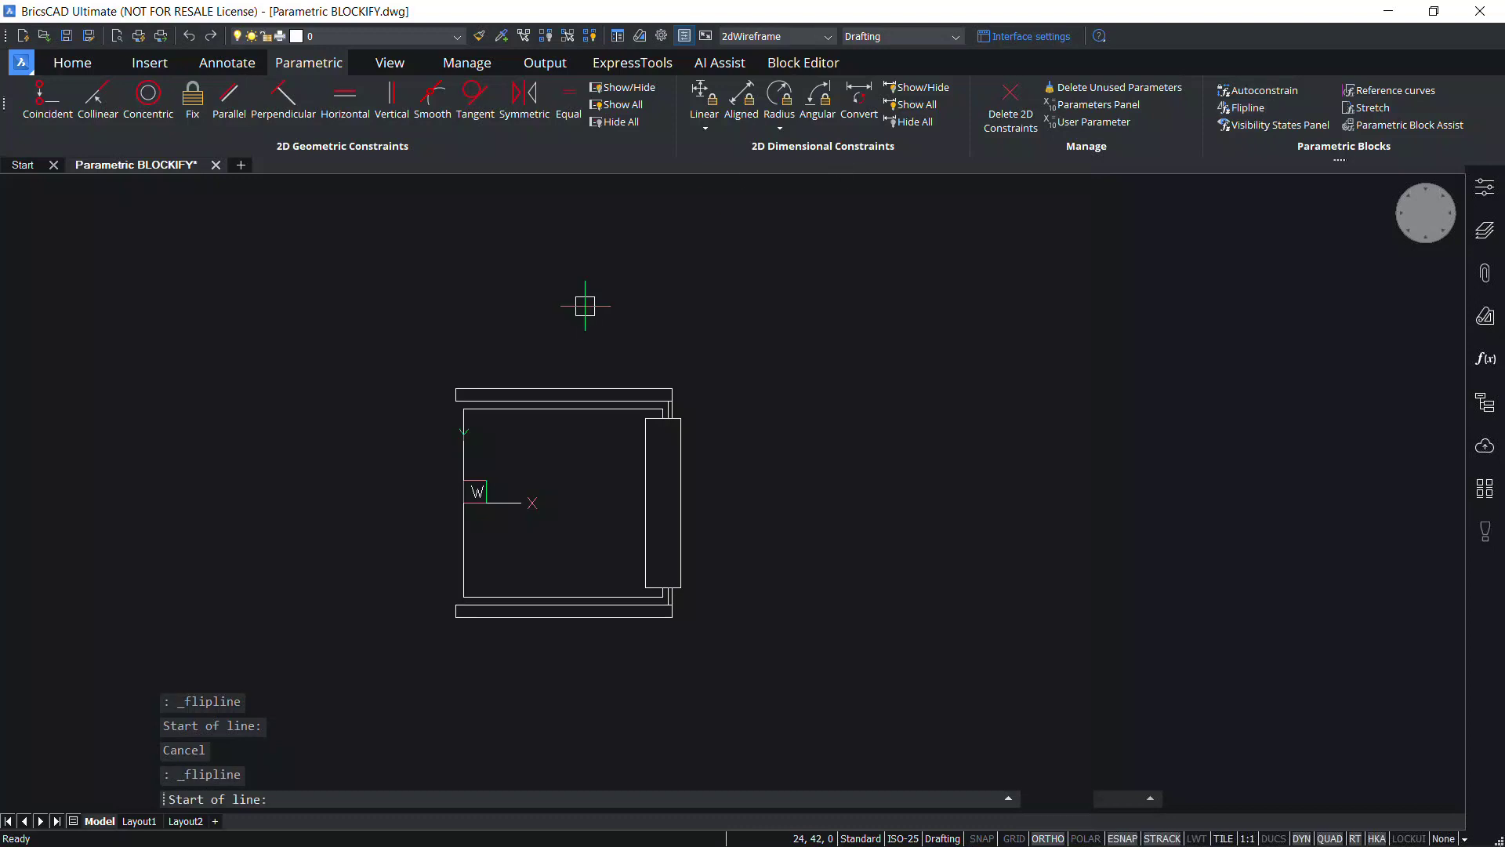
pyautogui.click(562, 596)
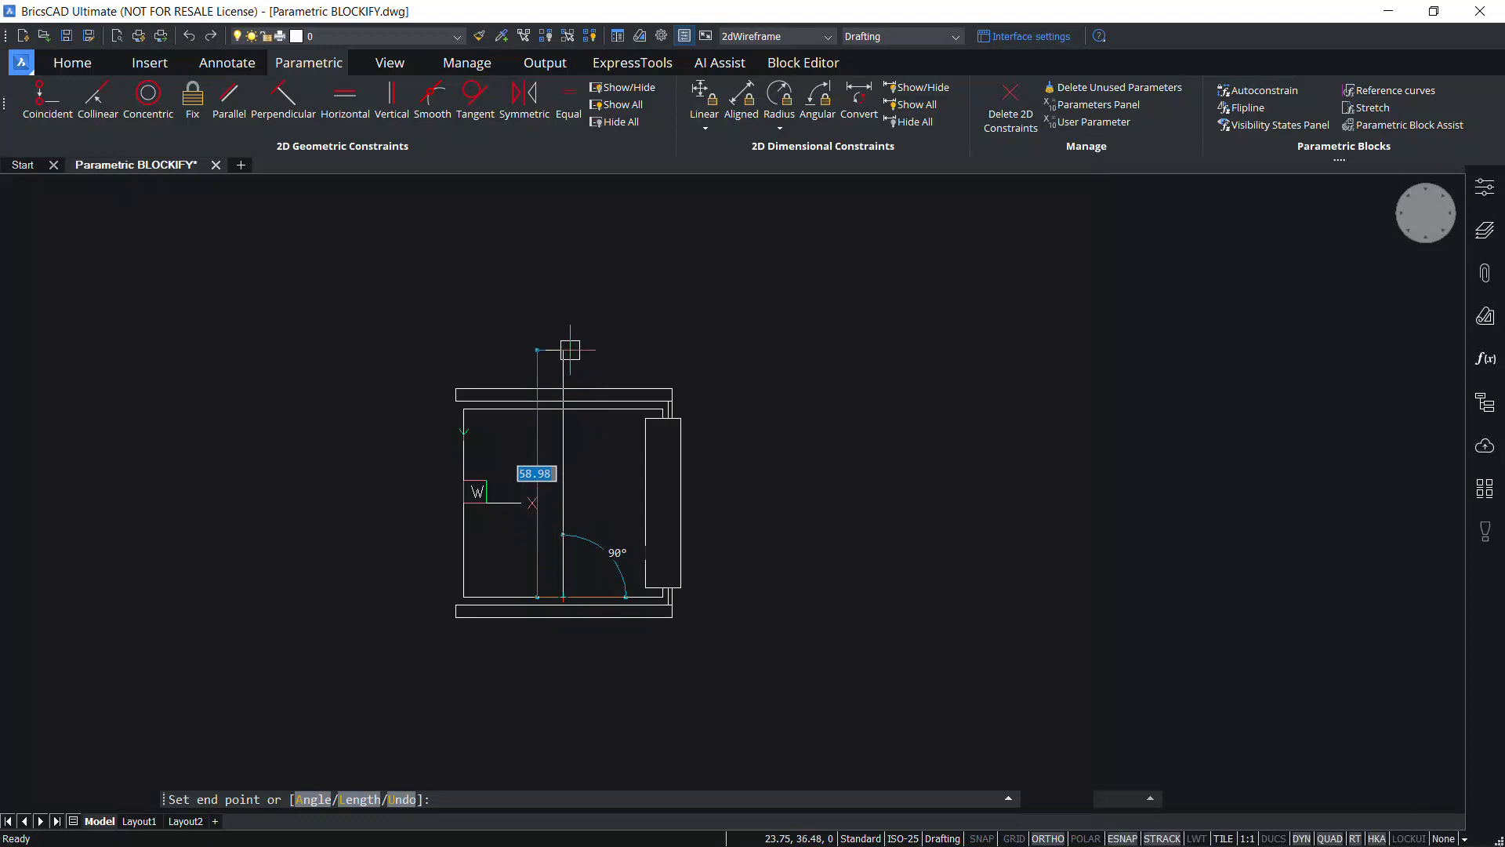
pyautogui.click(570, 349)
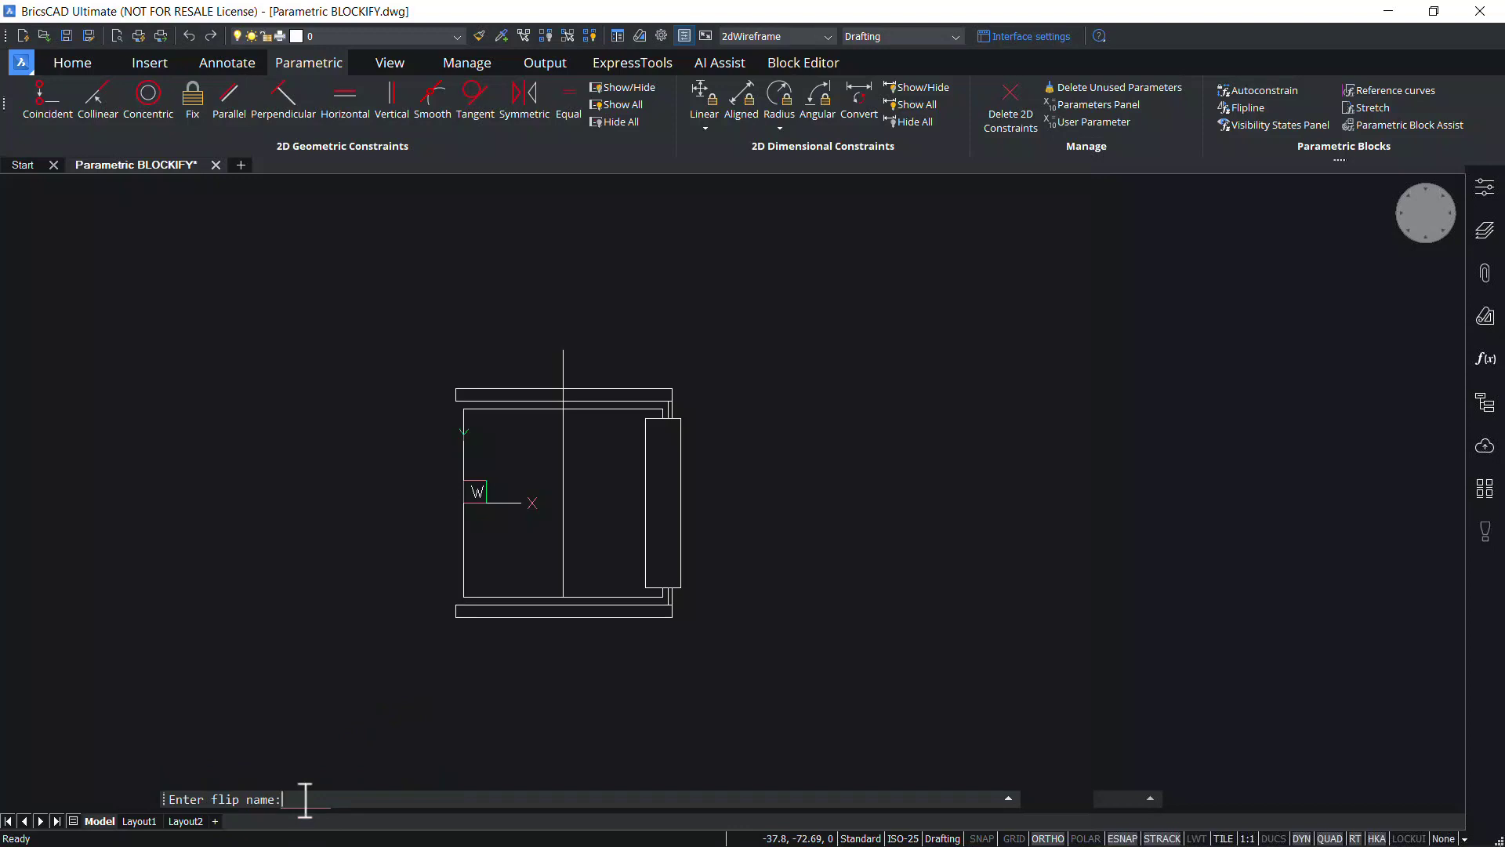
pyautogui.write('VERTICAL')
pyautogui.press('Return')
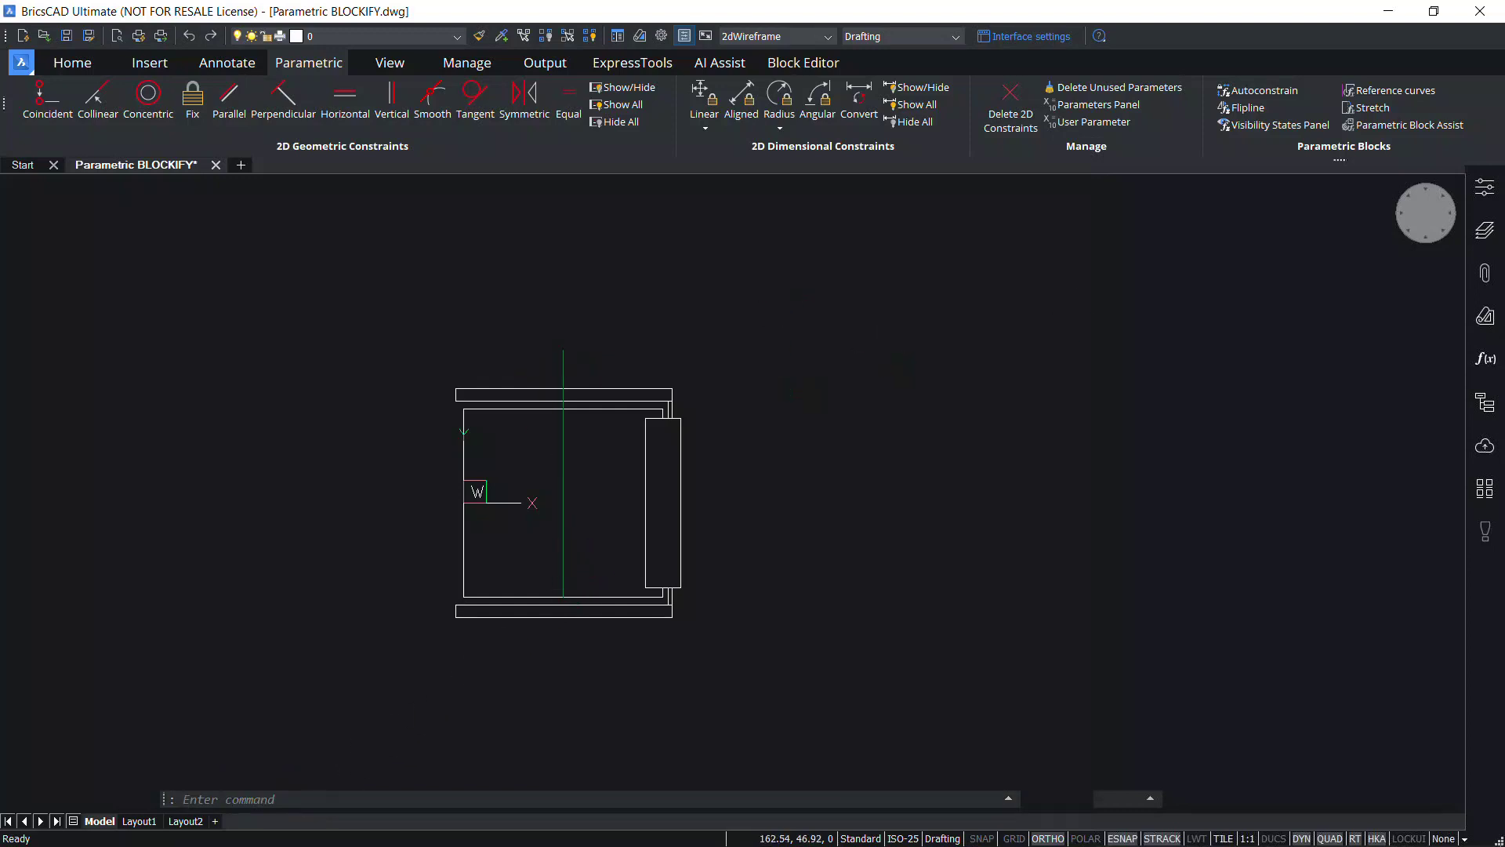
# Autoconstrain the chair outline, adding dimensional constraints d1=47.5 and d2=45.
pyautogui.click(1255, 93)
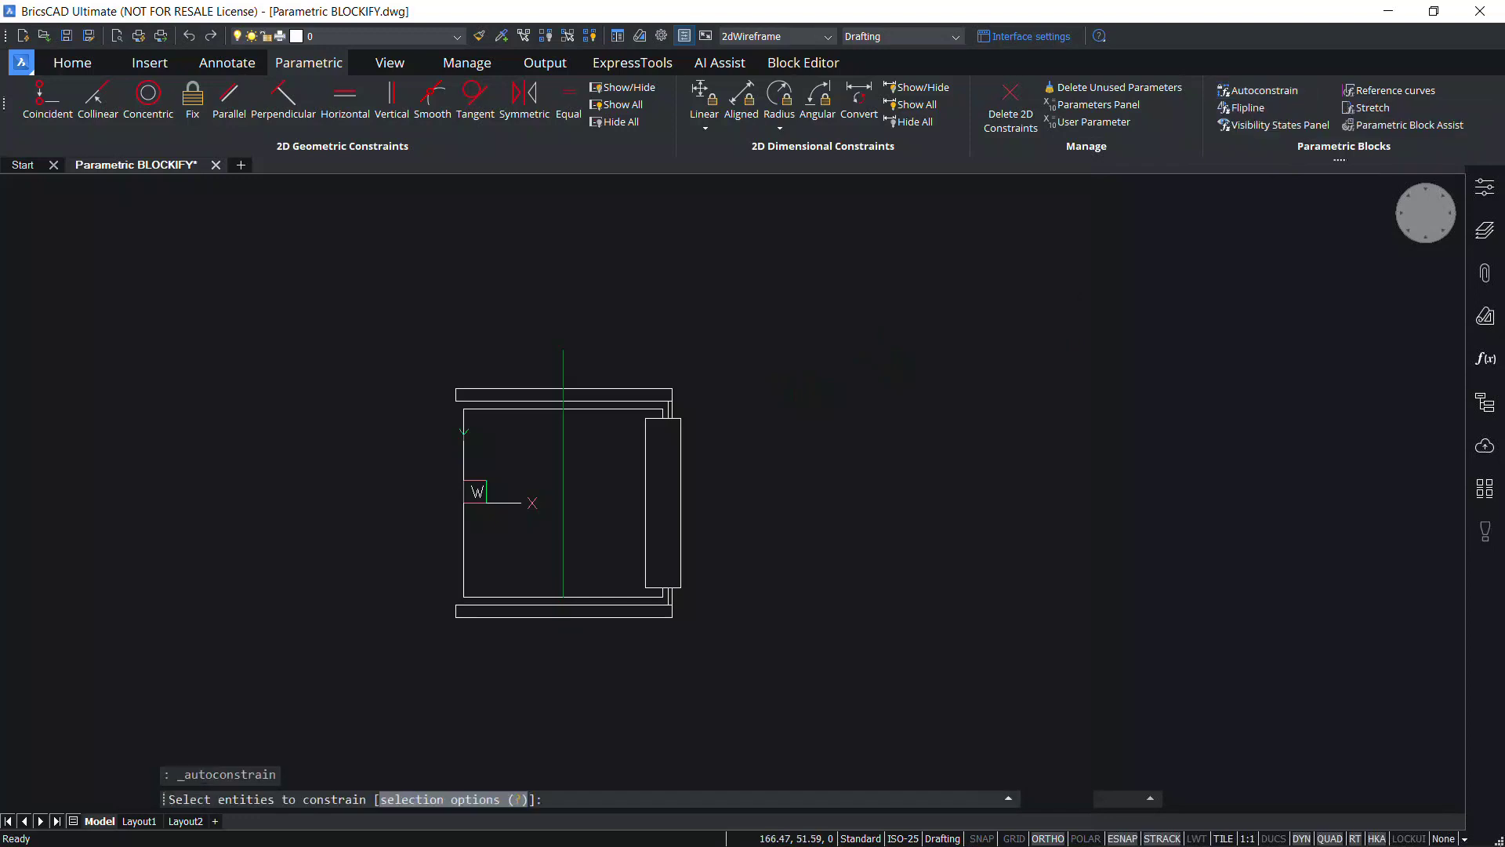
pyautogui.click(463, 440)
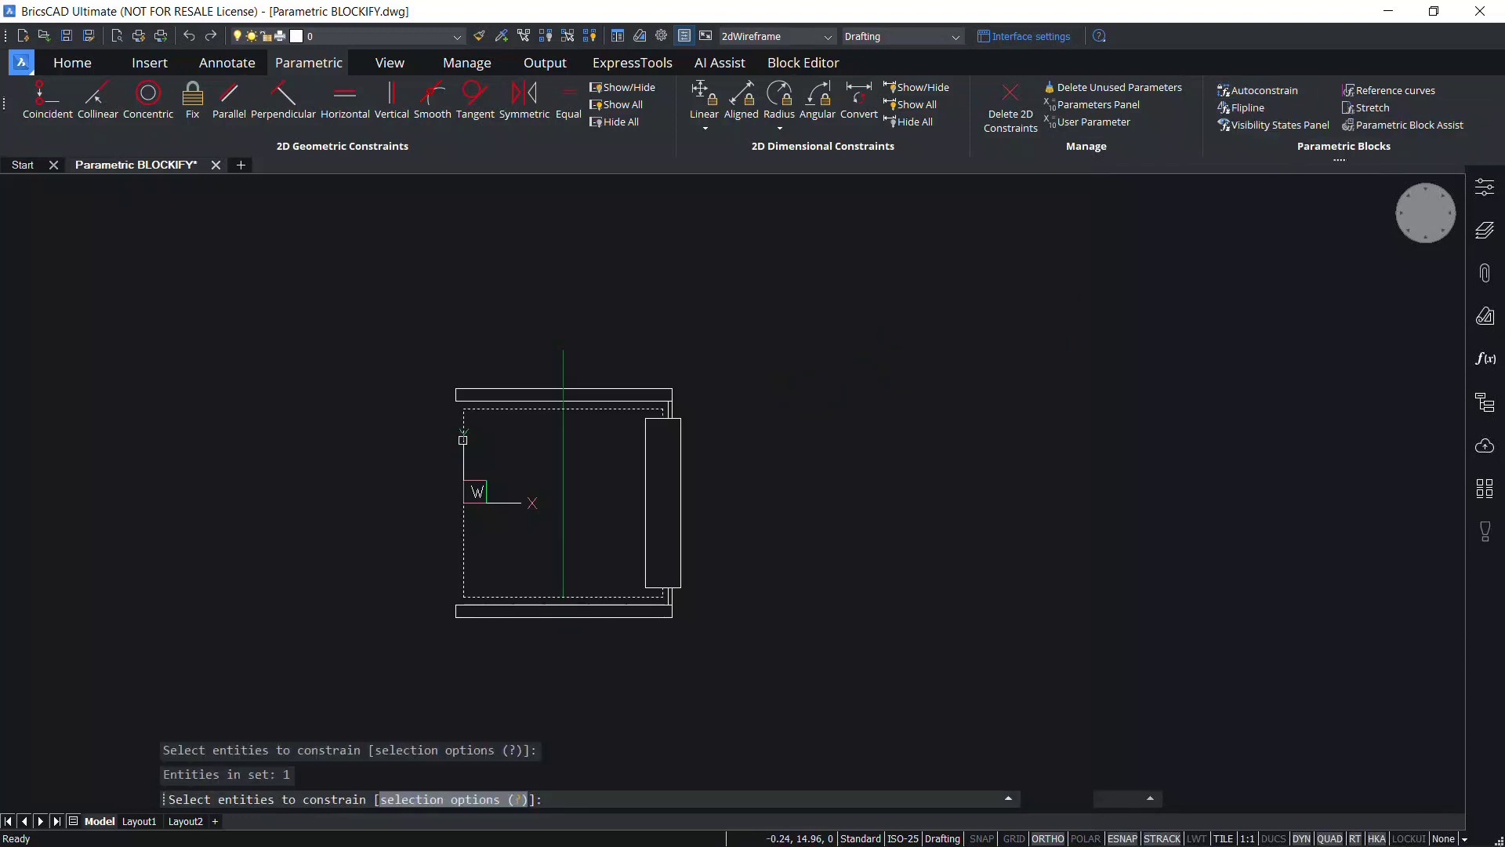
pyautogui.press('Return')
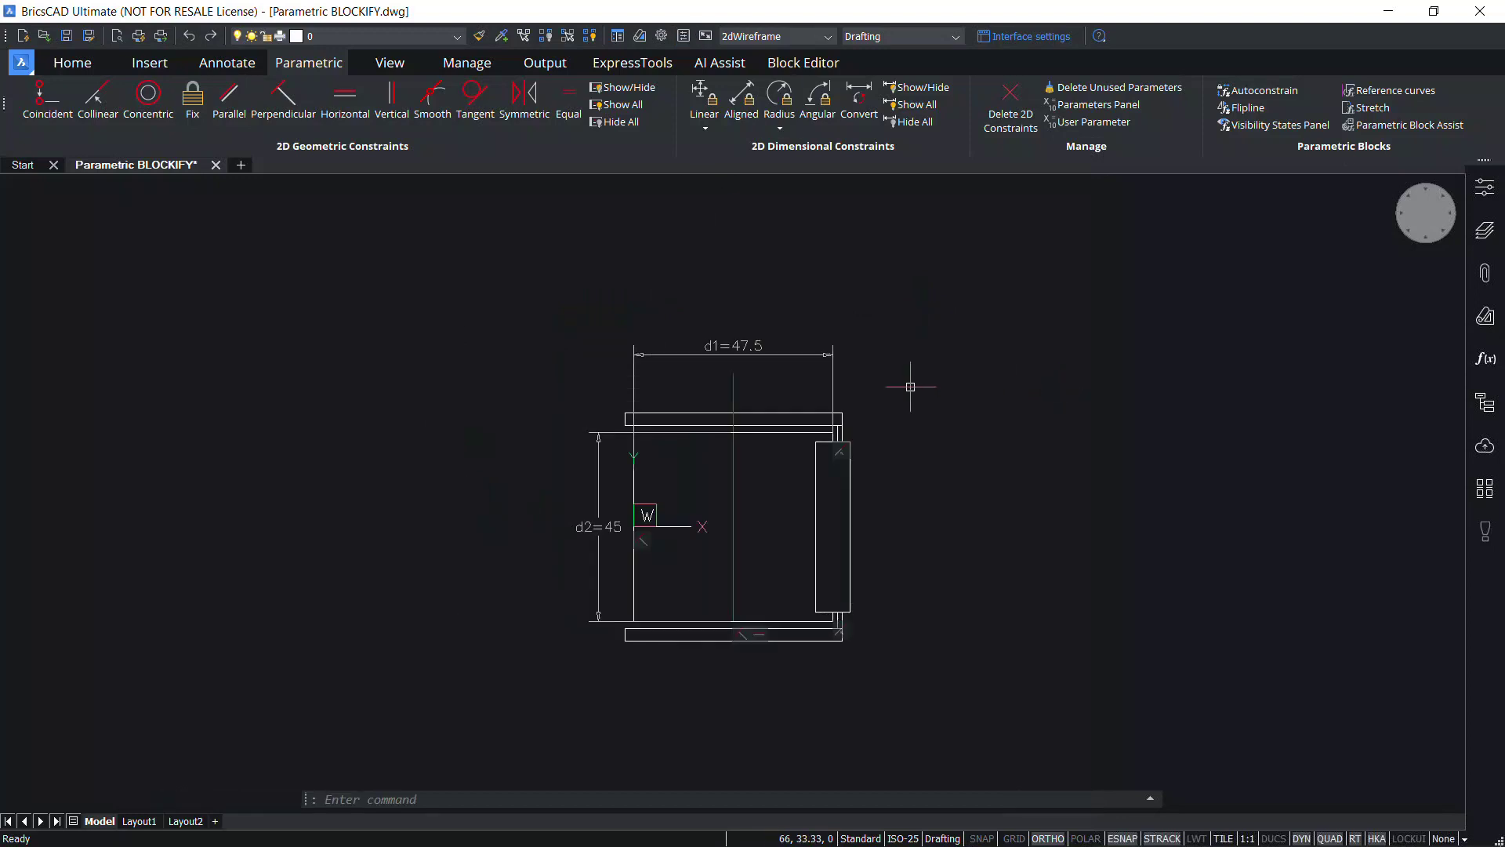
pyautogui.scroll(1, 902, 461)
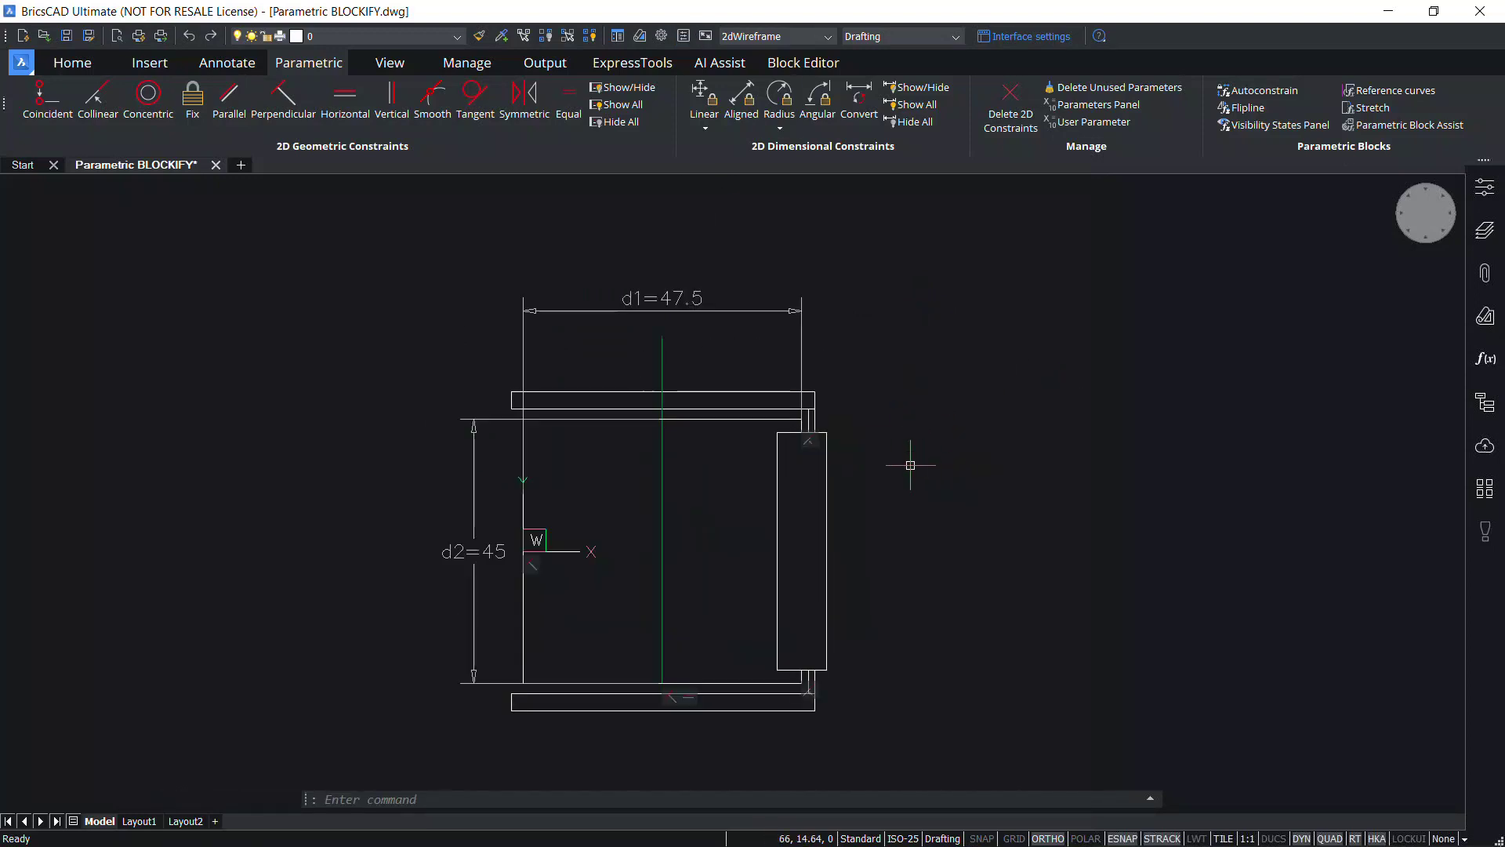
pyautogui.press('Escape')
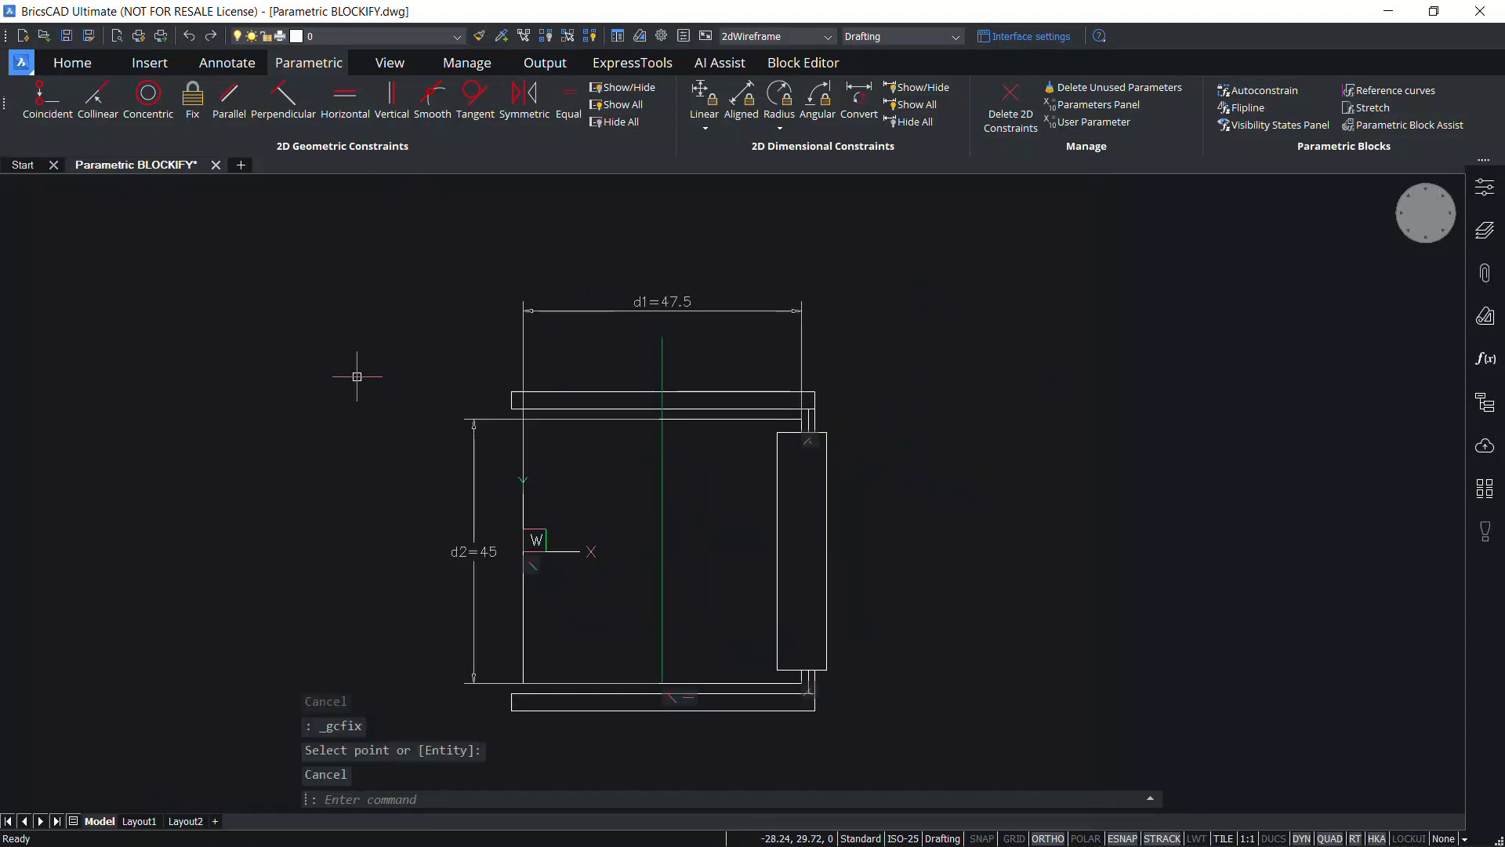
# Fix the chair's upper and lower corner points and show the Properties panel.
pyautogui.click(193, 98)
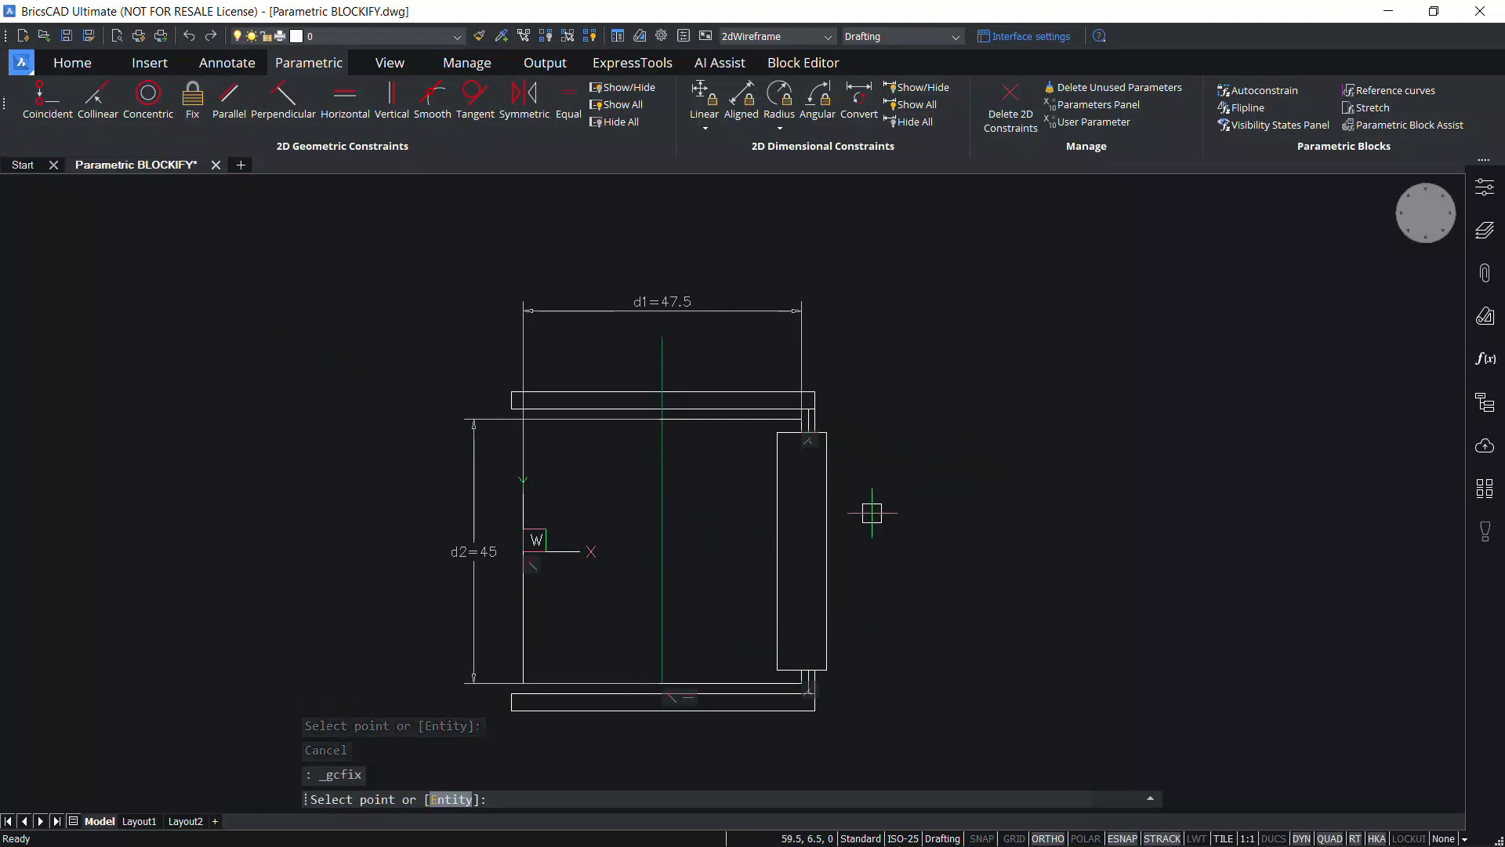
pyautogui.scroll(3, 797, 407)
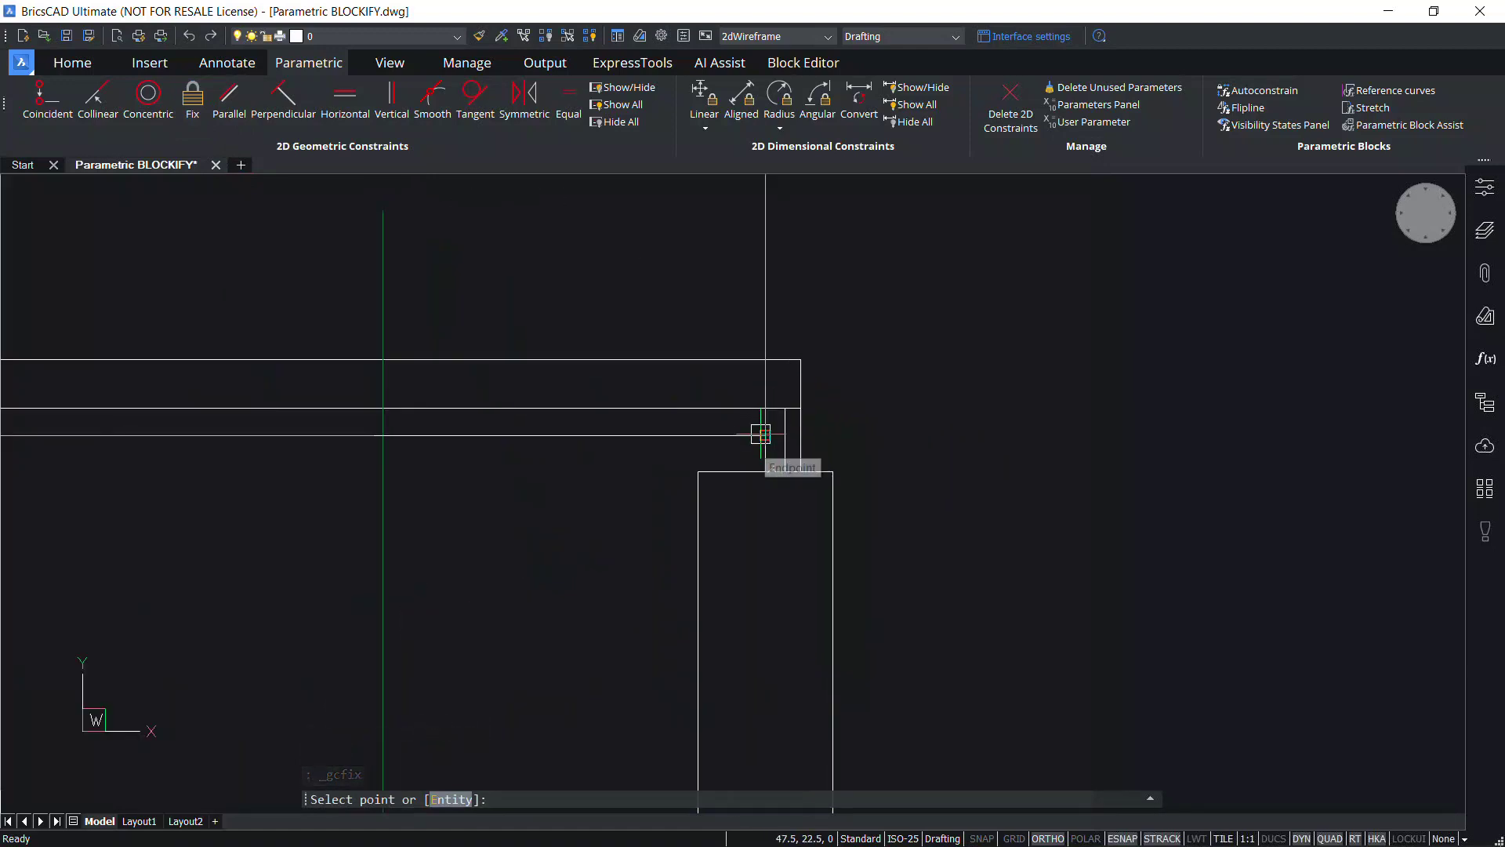
pyautogui.click(785, 471)
pyautogui.scroll(-2, 788, 269)
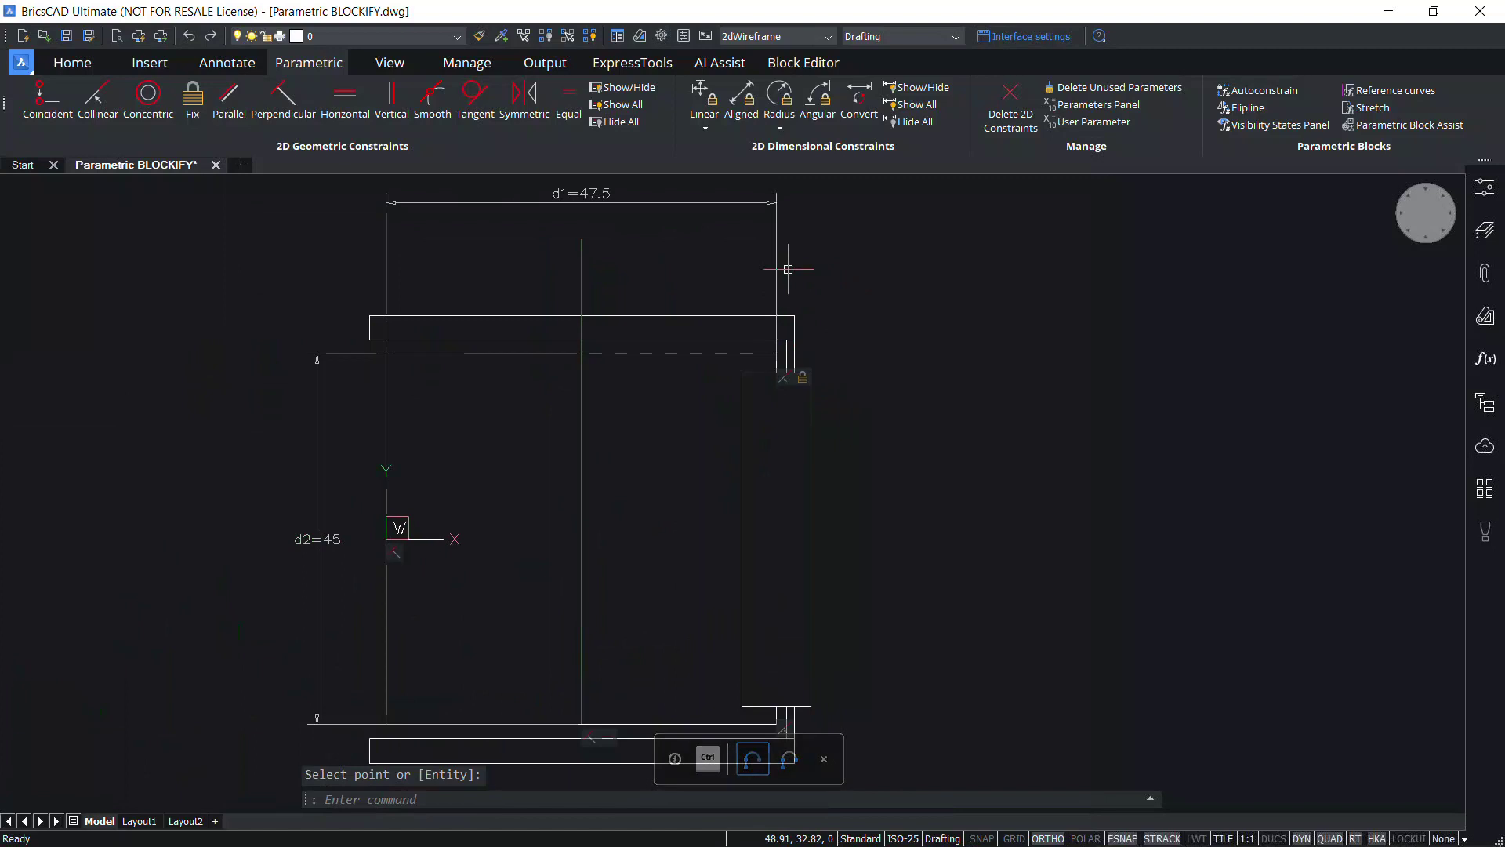
pyautogui.press('Return')
pyautogui.scroll(3, 826, 732)
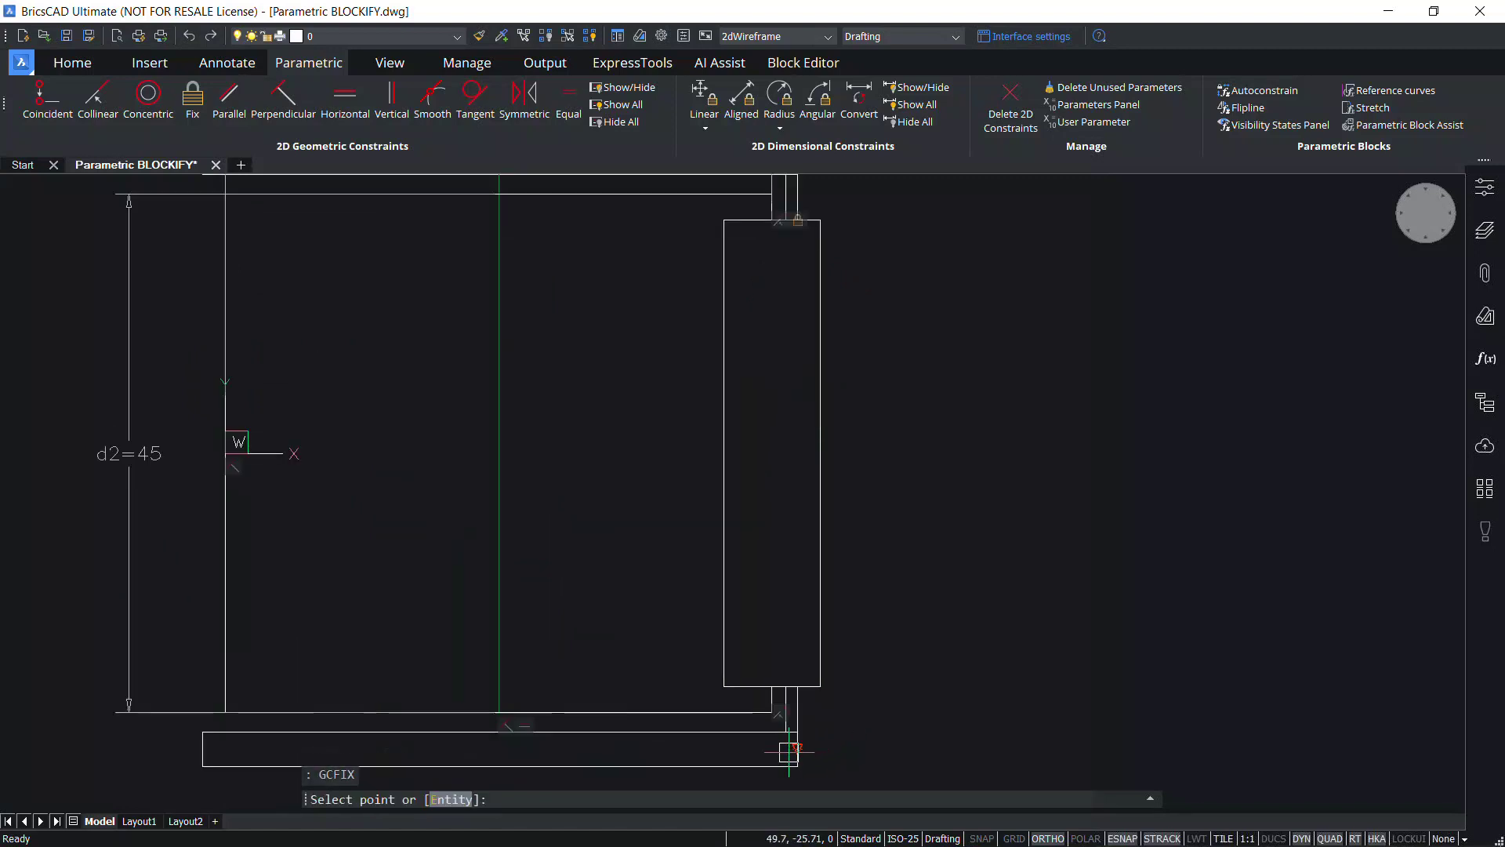
pyautogui.click(749, 676)
pyautogui.scroll(-5, 894, 682)
pyautogui.hotkey('ctrl', '1')
pyautogui.click(794, 63)
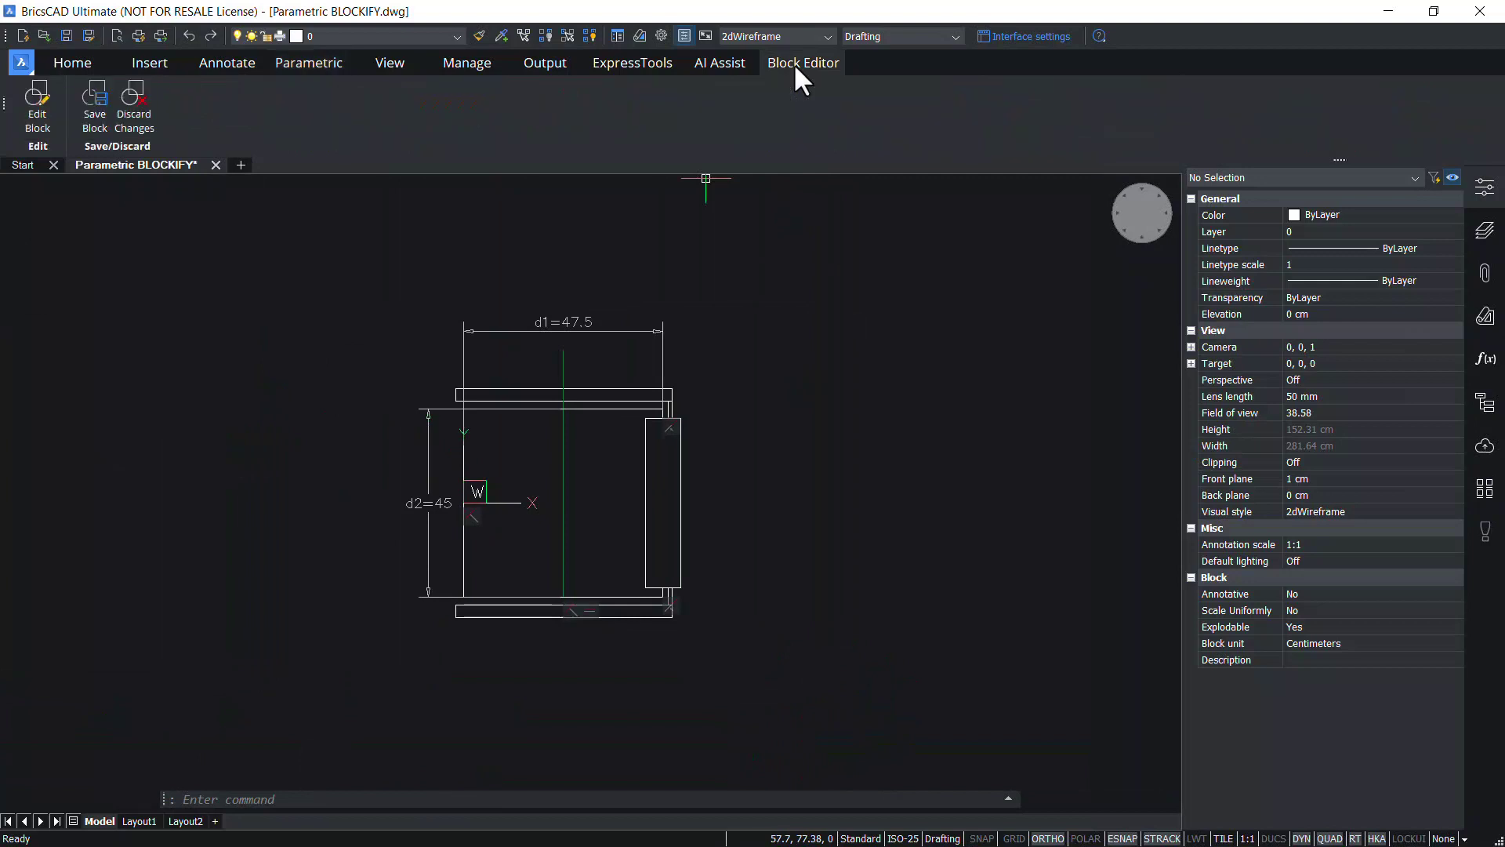
# Save the CHAIR block changes and close the Block Editor.
pyautogui.click(94, 110)
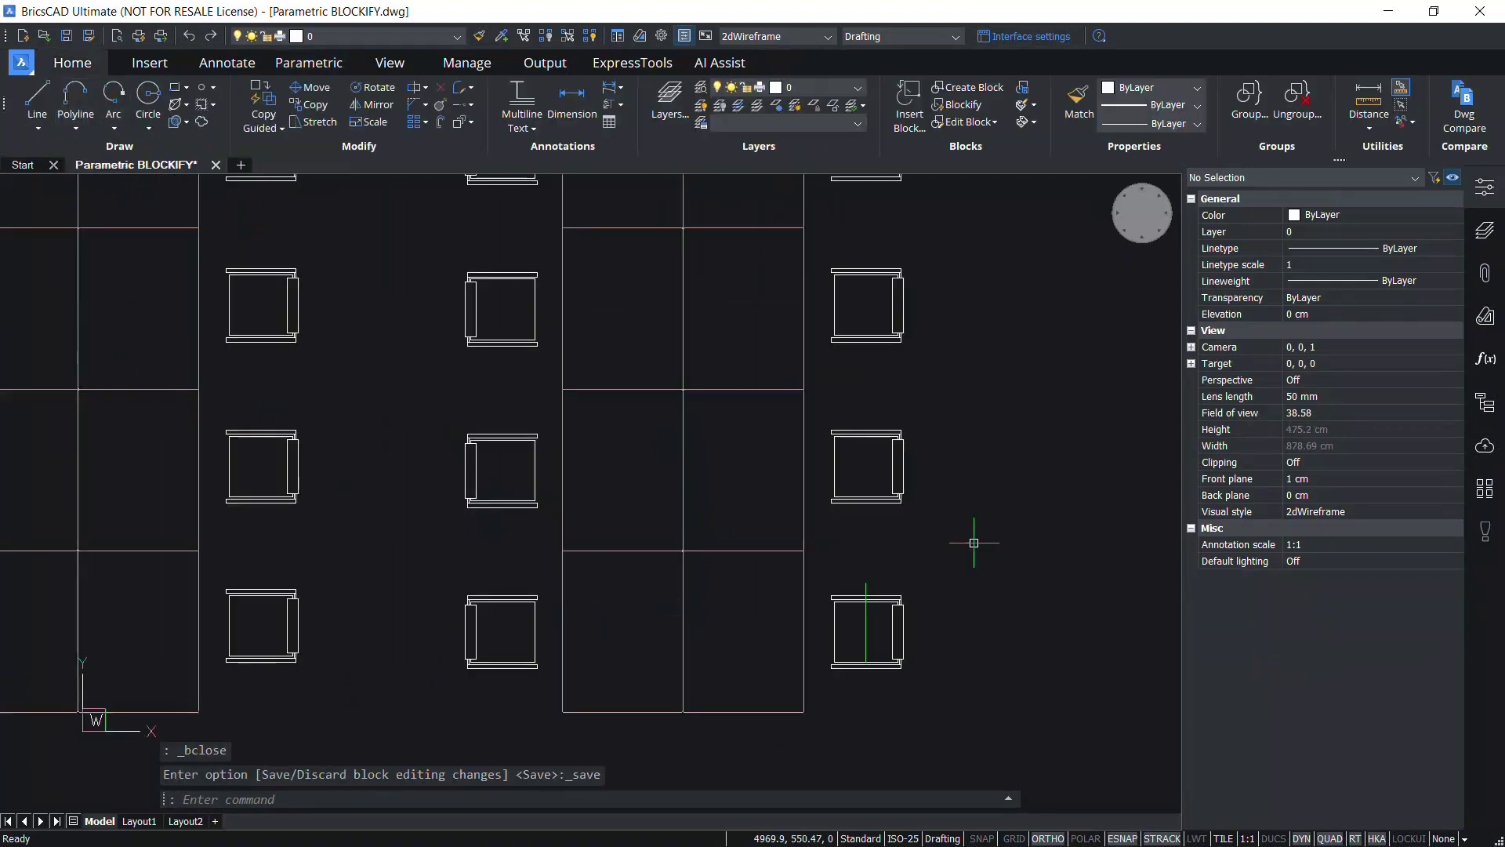
pyautogui.scroll(-3, 907, 649)
pyautogui.scroll(1, 916, 652)
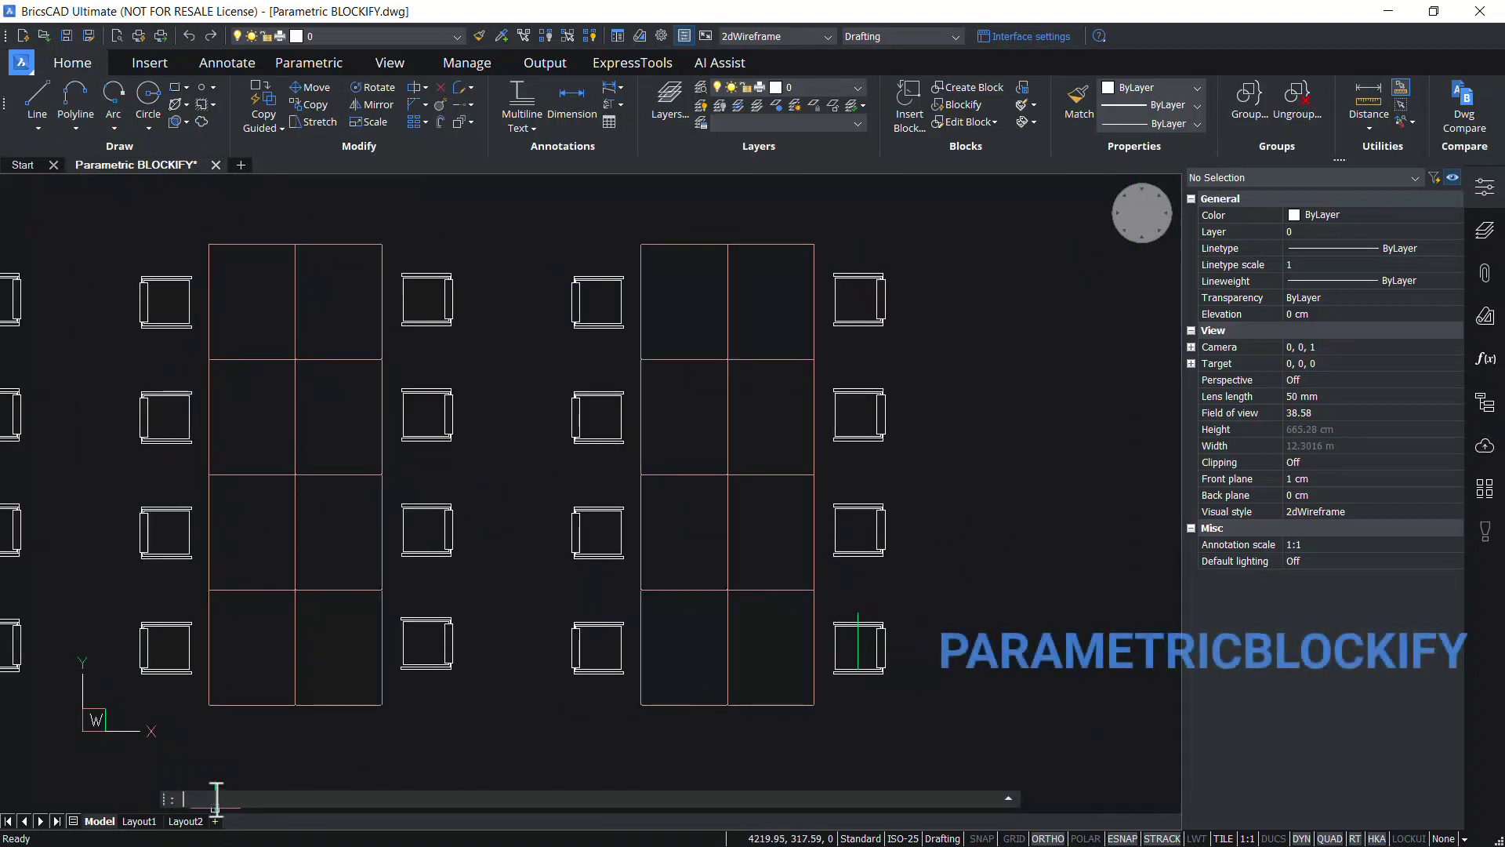
# Run PARAMETRICBLOCKIFY on the edited chair, applying it to matching chairs across the entire drawing.
pyautogui.write('PARAMETRIC')
pyautogui.click(279, 737)
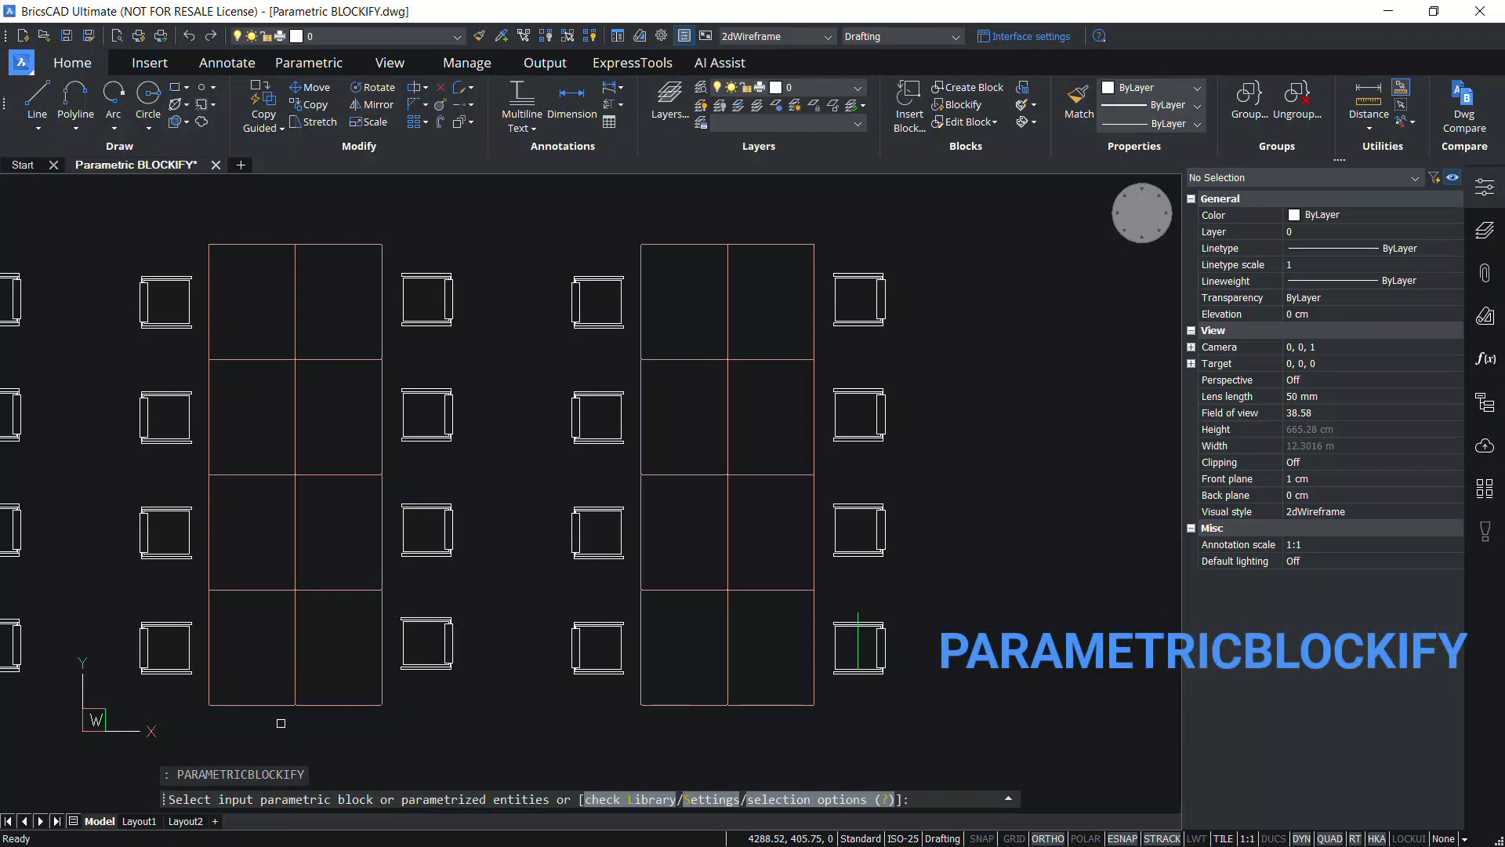
pyautogui.click(877, 628)
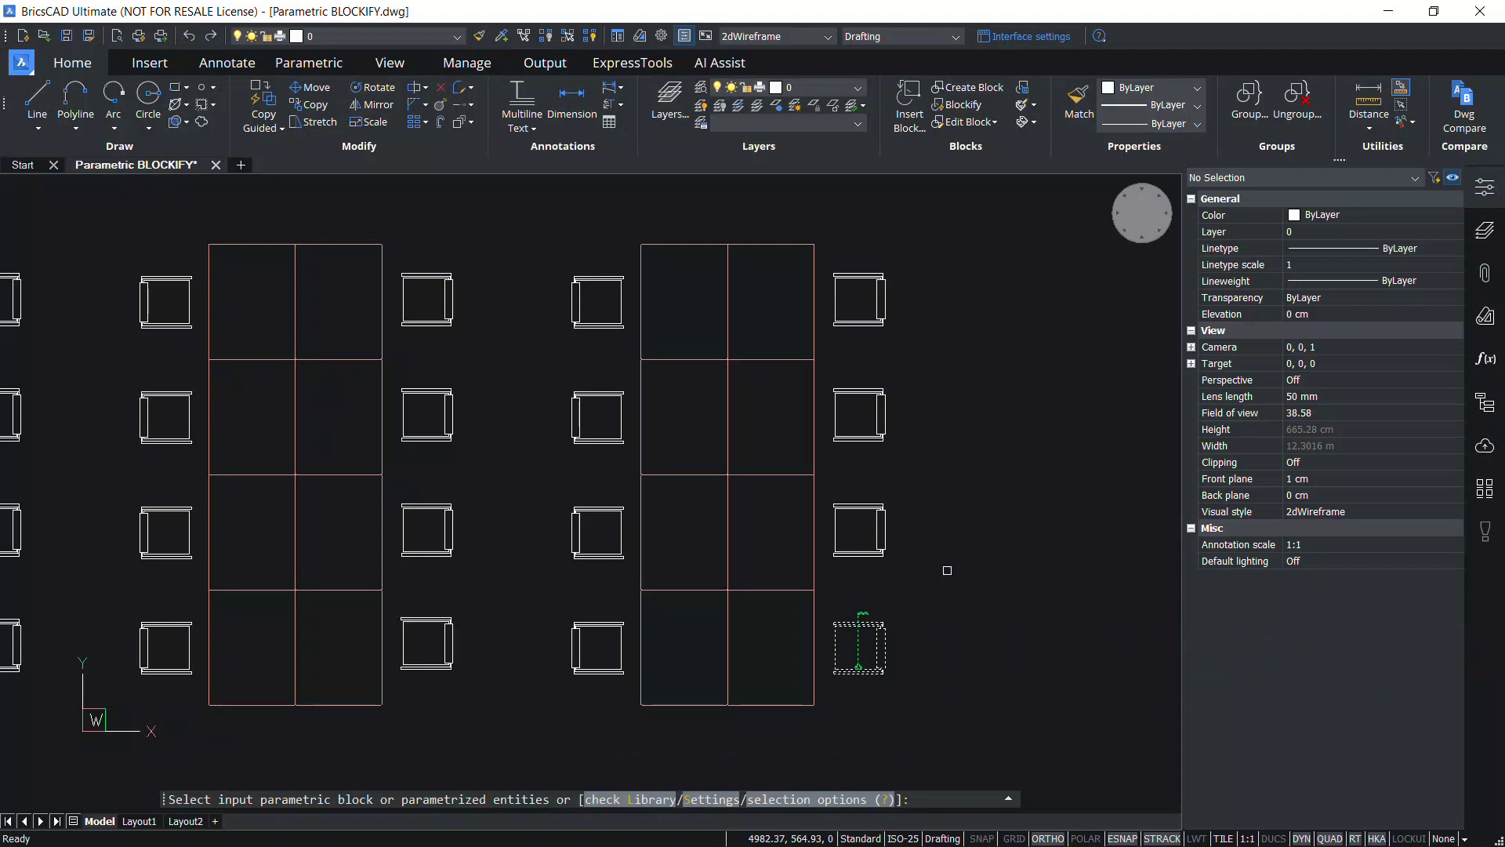
pyautogui.press('Return')
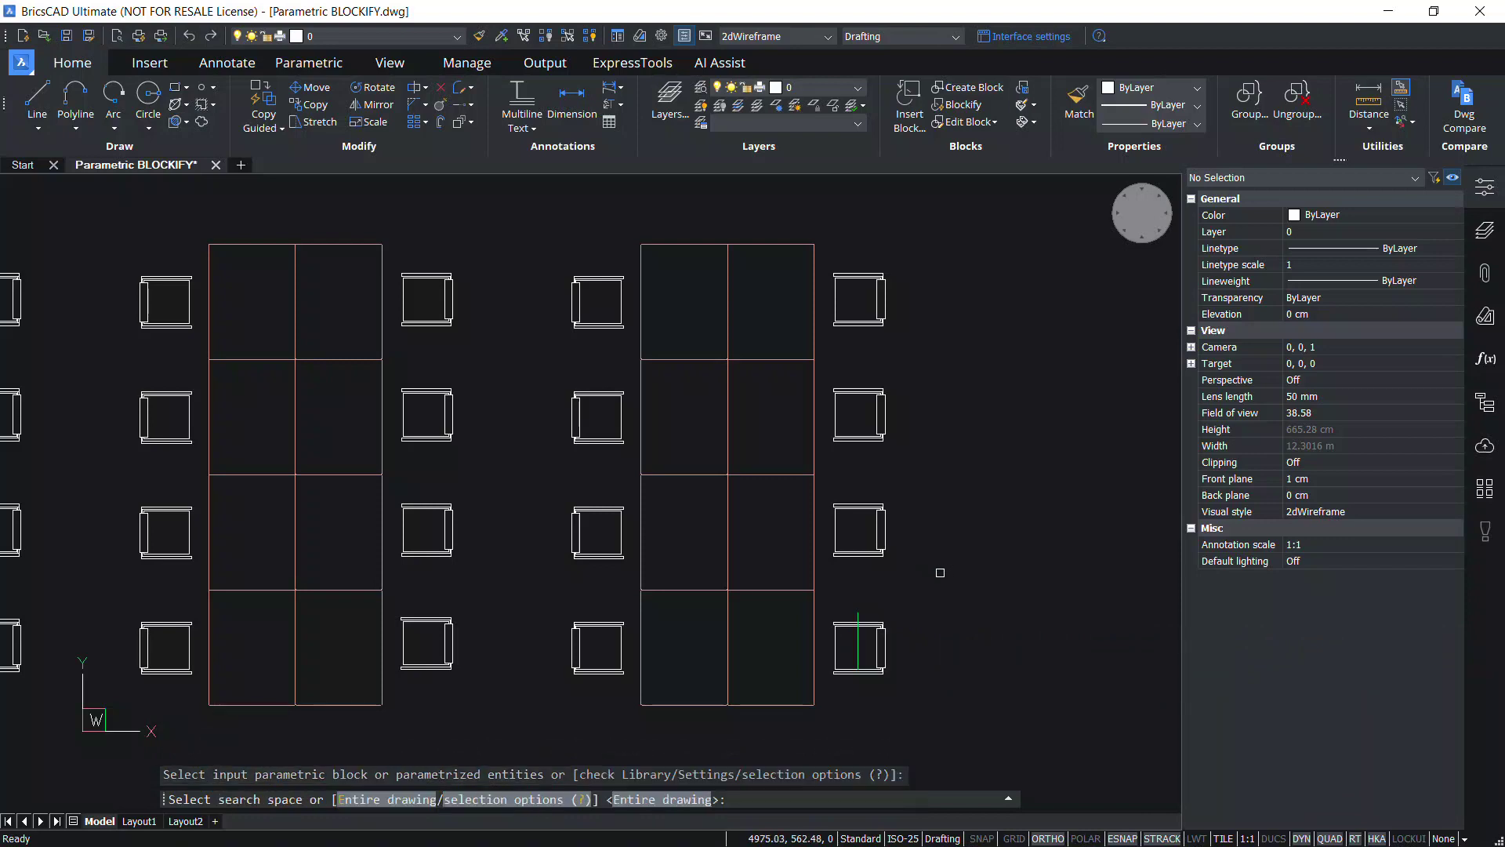
pyautogui.click(656, 806)
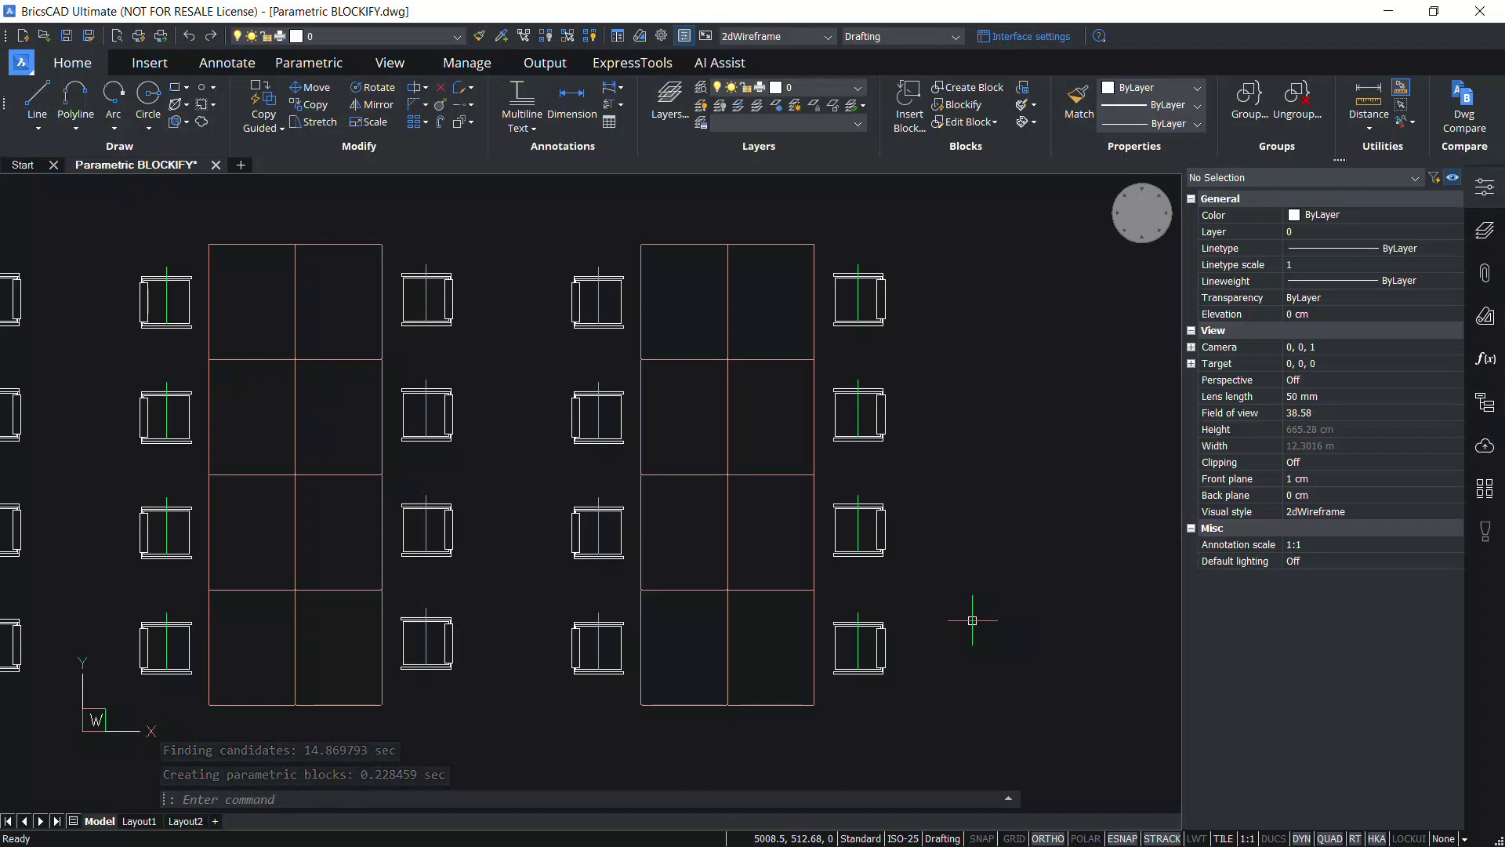
# Window-select the four rightmost-column chairs and set their VERTICAL flip to Flipped.
pyautogui.click(902, 627)
pyautogui.press('Escape')
pyautogui.press('Escape')
pyautogui.hotkey('ctrl', '1')
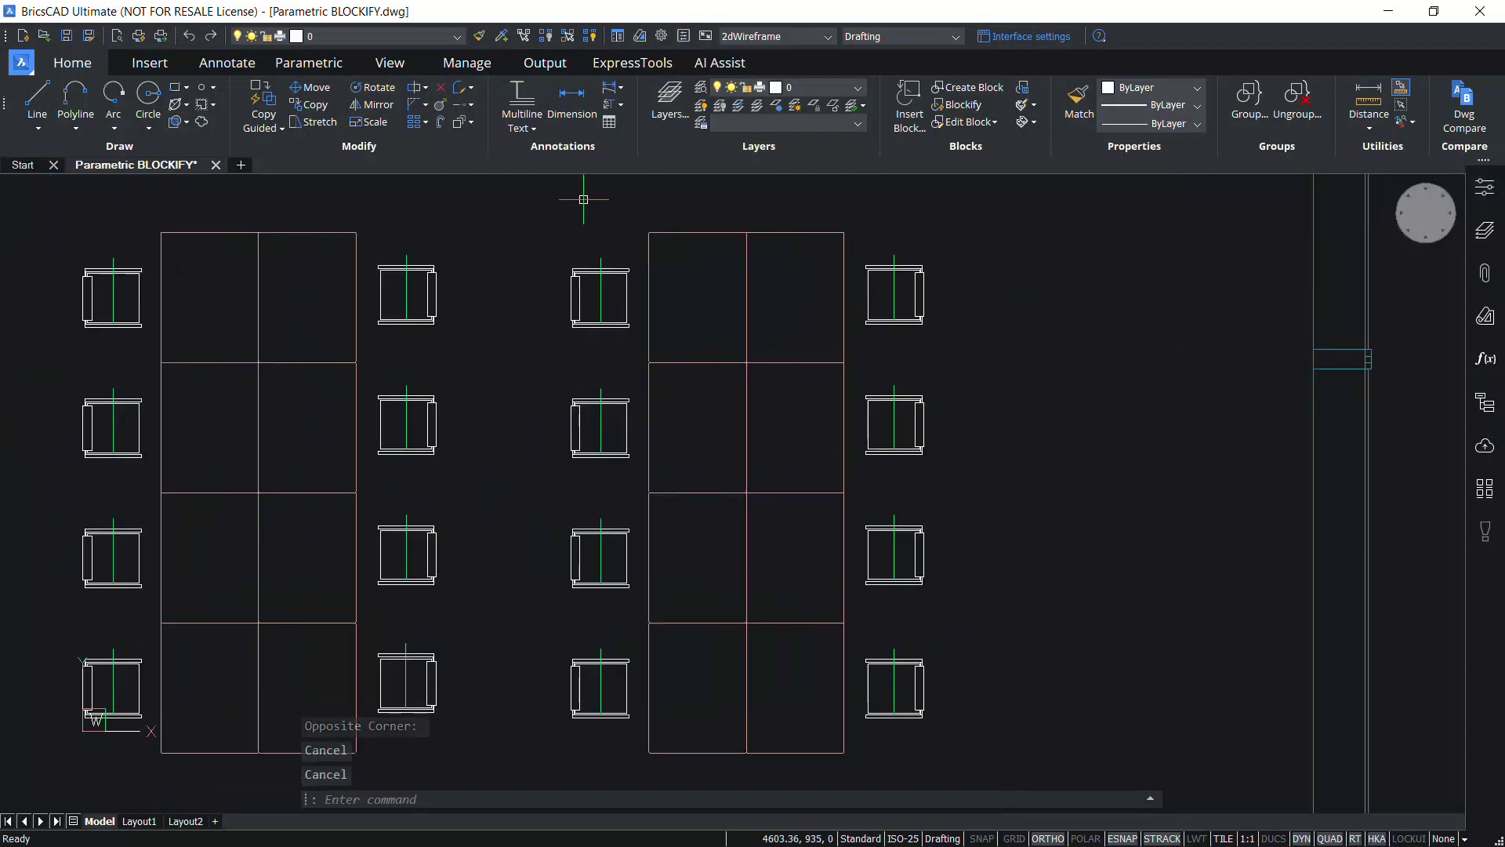
pyautogui.click(1008, 221)
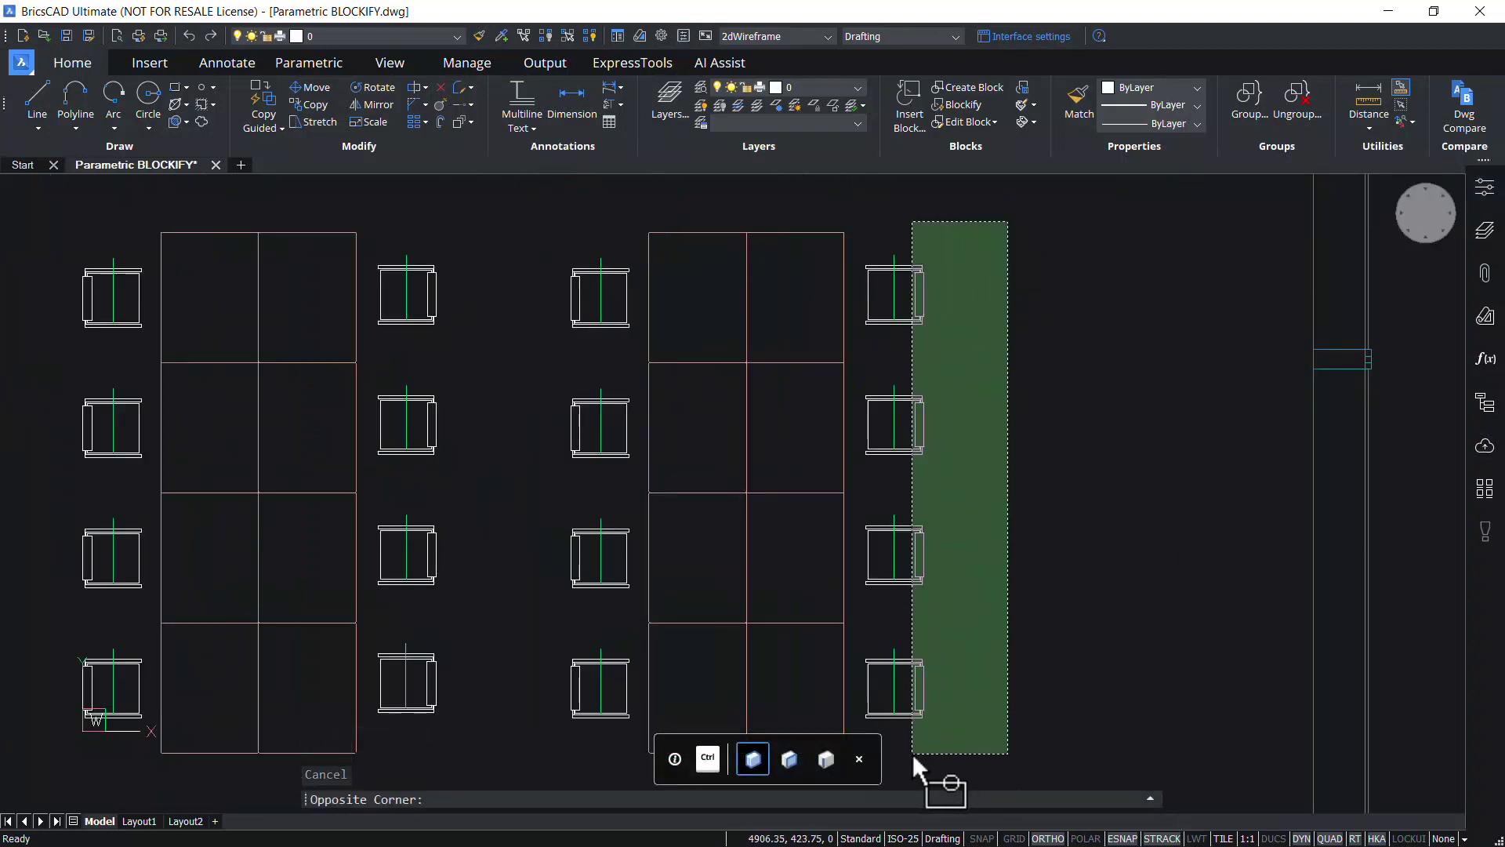
pyautogui.click(913, 754)
pyautogui.click(1485, 188)
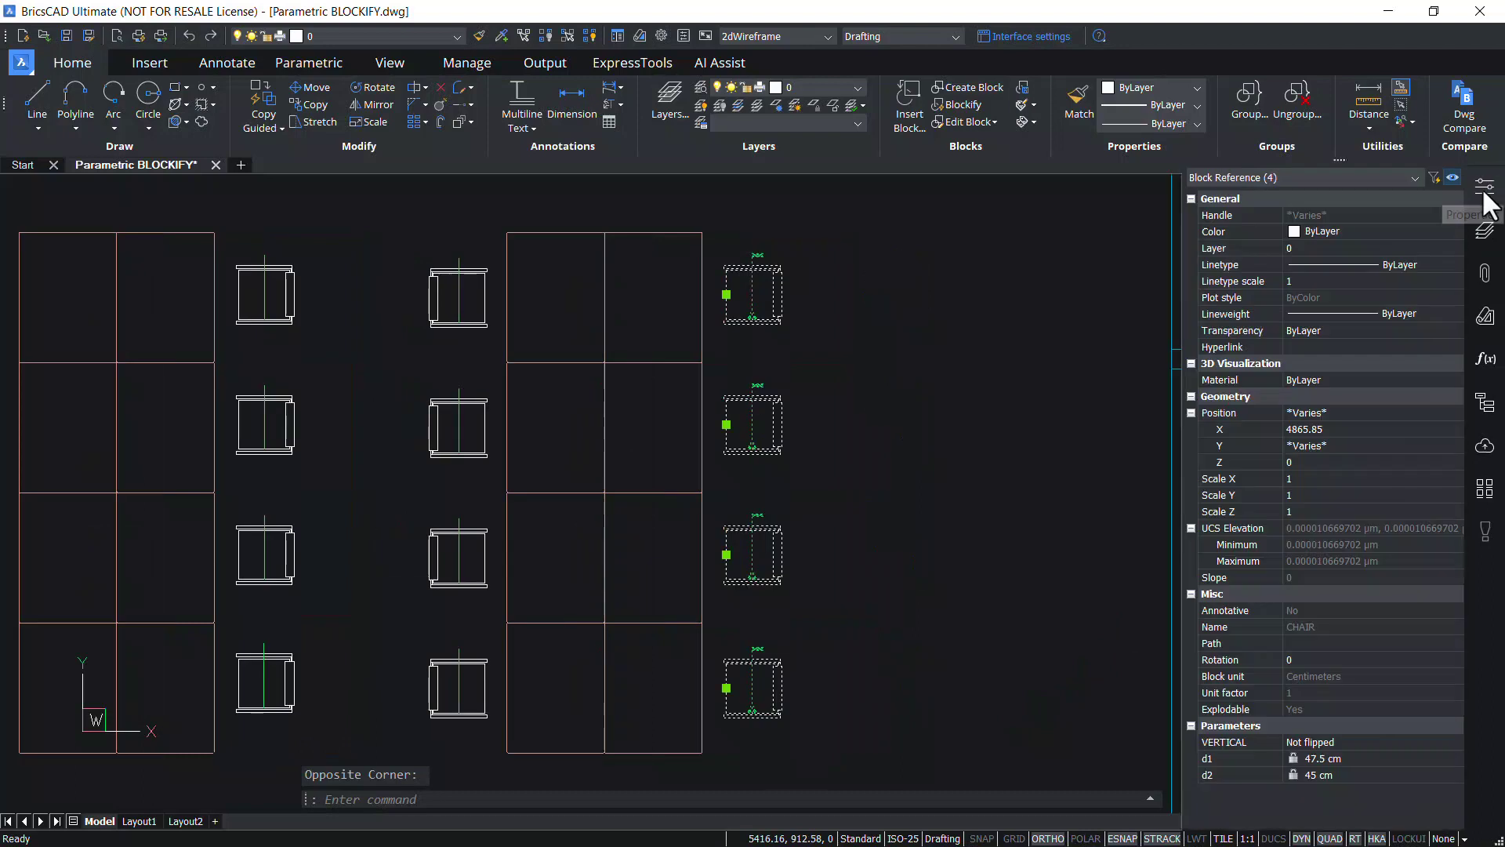
pyautogui.click(1344, 742)
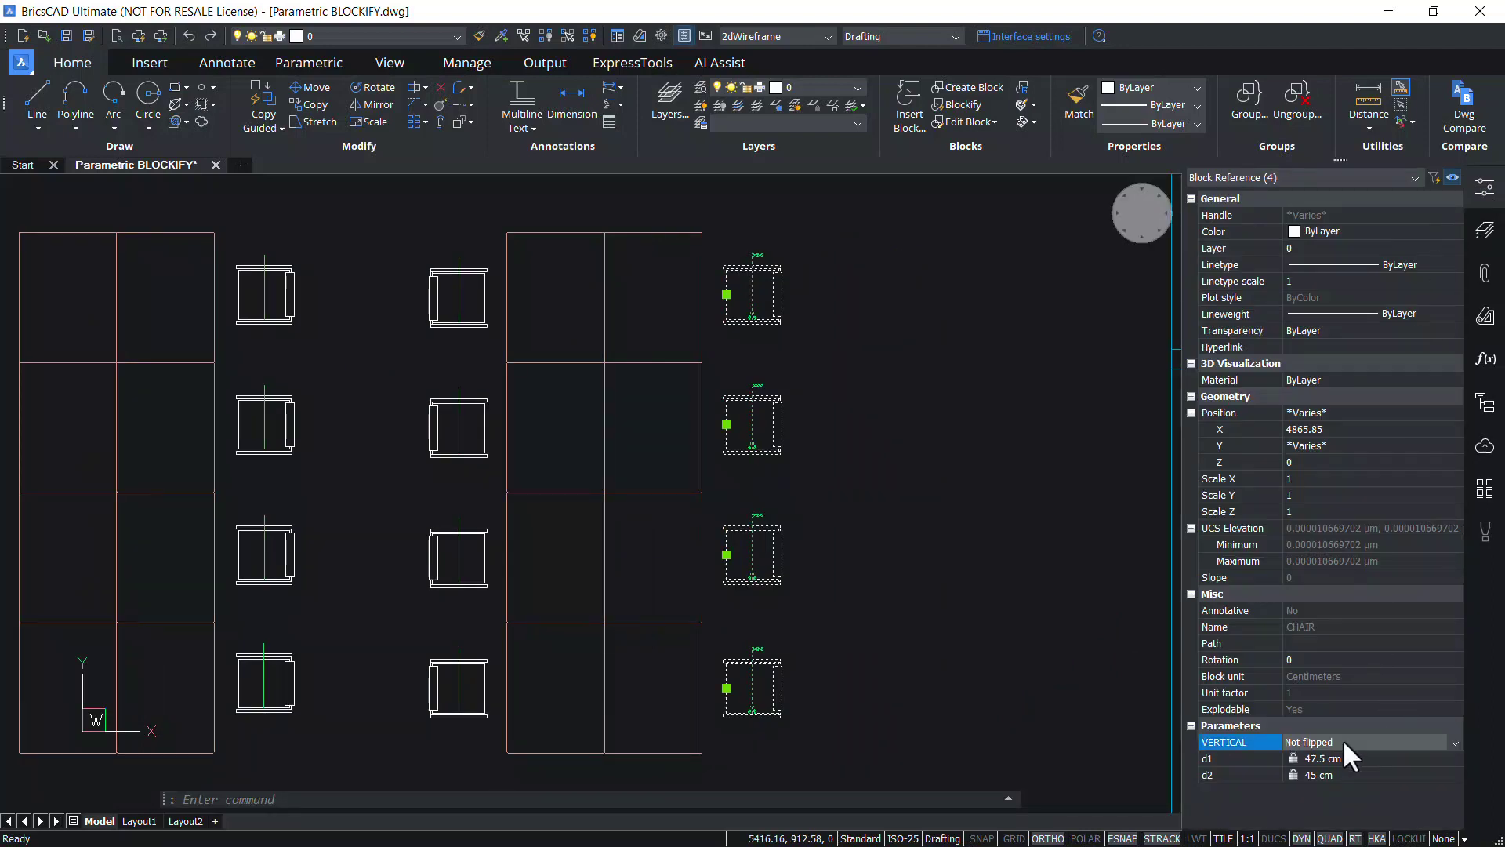
pyautogui.click(1344, 742)
pyautogui.click(1316, 760)
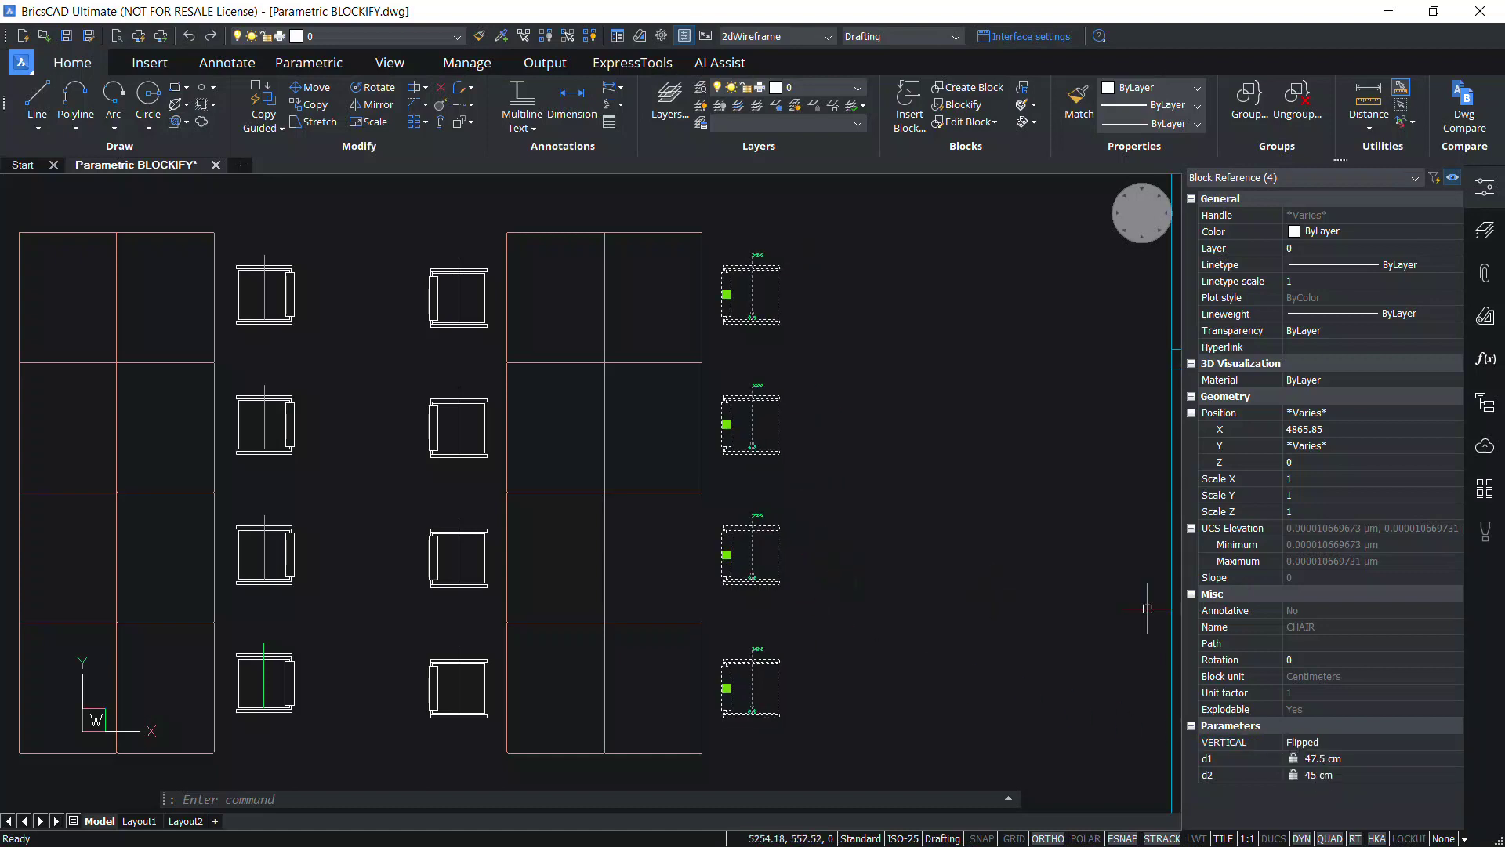
# Set d1 to 65 for the selected chairs, then deselect them.
pyautogui.click(1333, 741)
pyautogui.click(1331, 738)
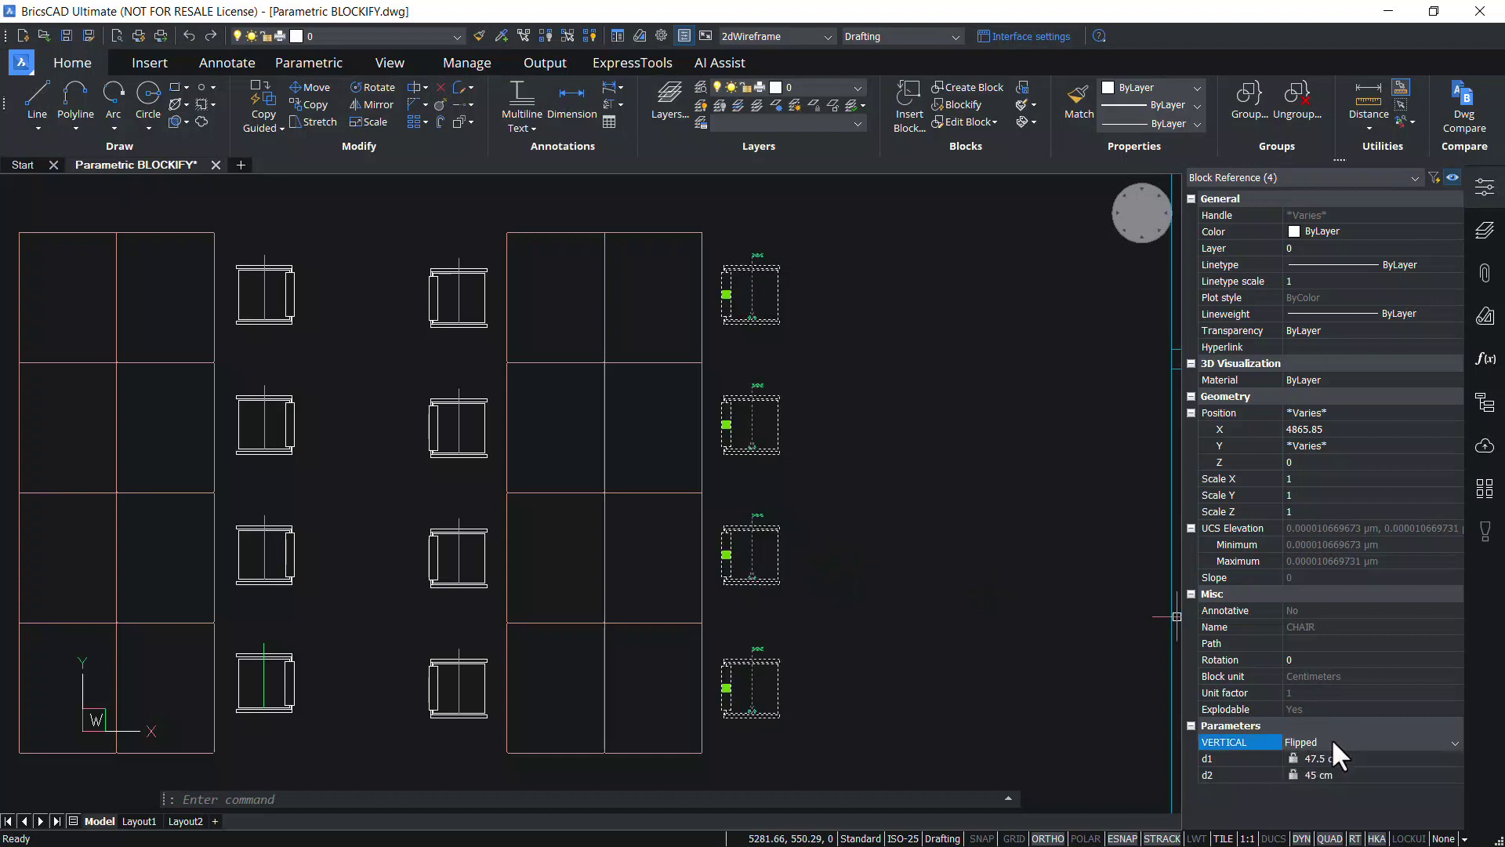
pyautogui.click(1235, 761)
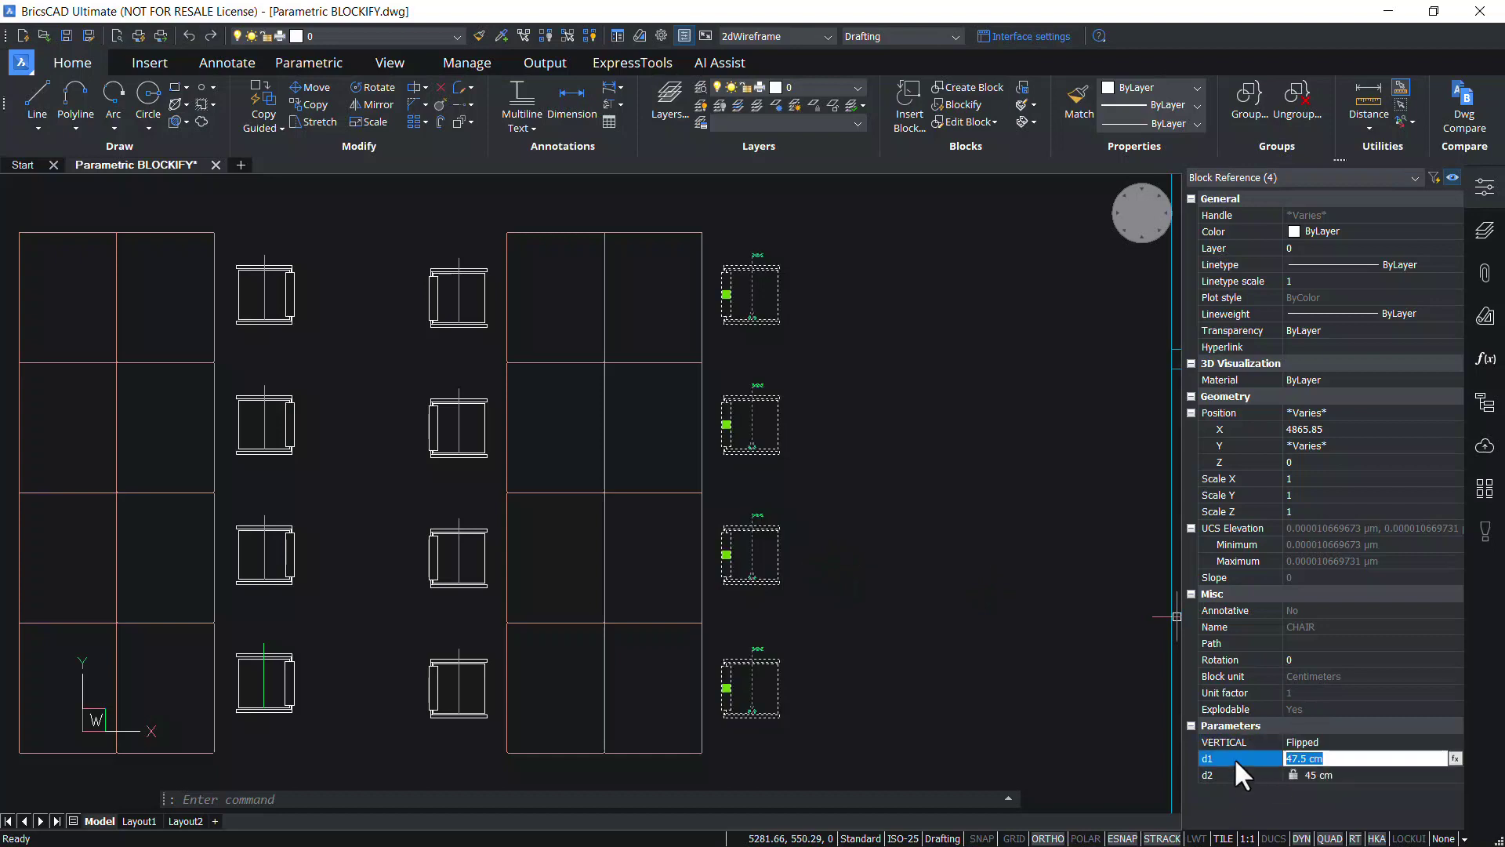
pyautogui.press('Up')
pyautogui.click(1311, 761)
pyautogui.doubleClick(1303, 760)
pyautogui.write('65')
pyautogui.press('Return')
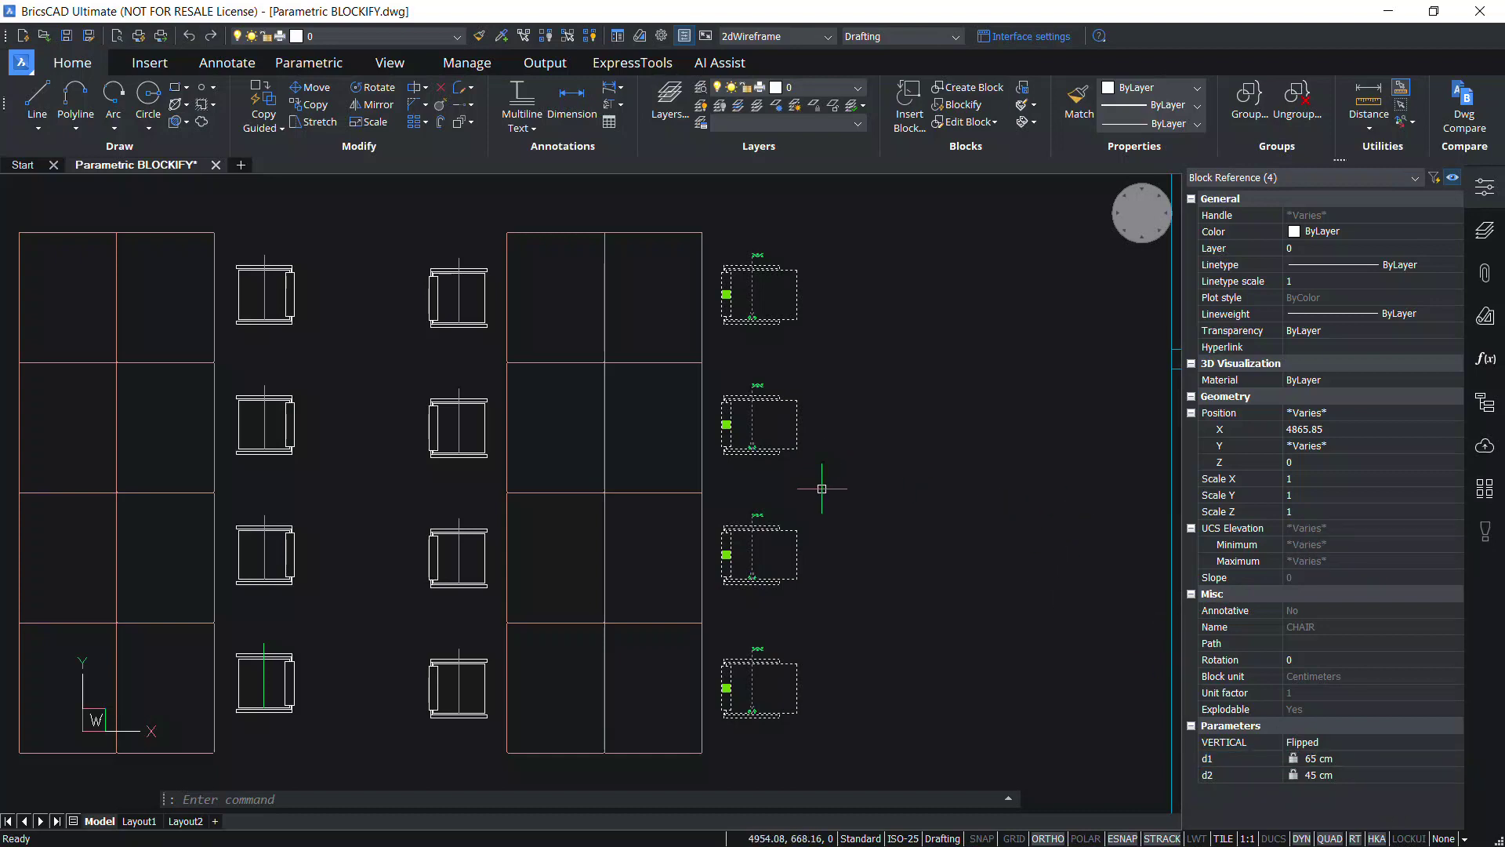
pyautogui.press('Escape')
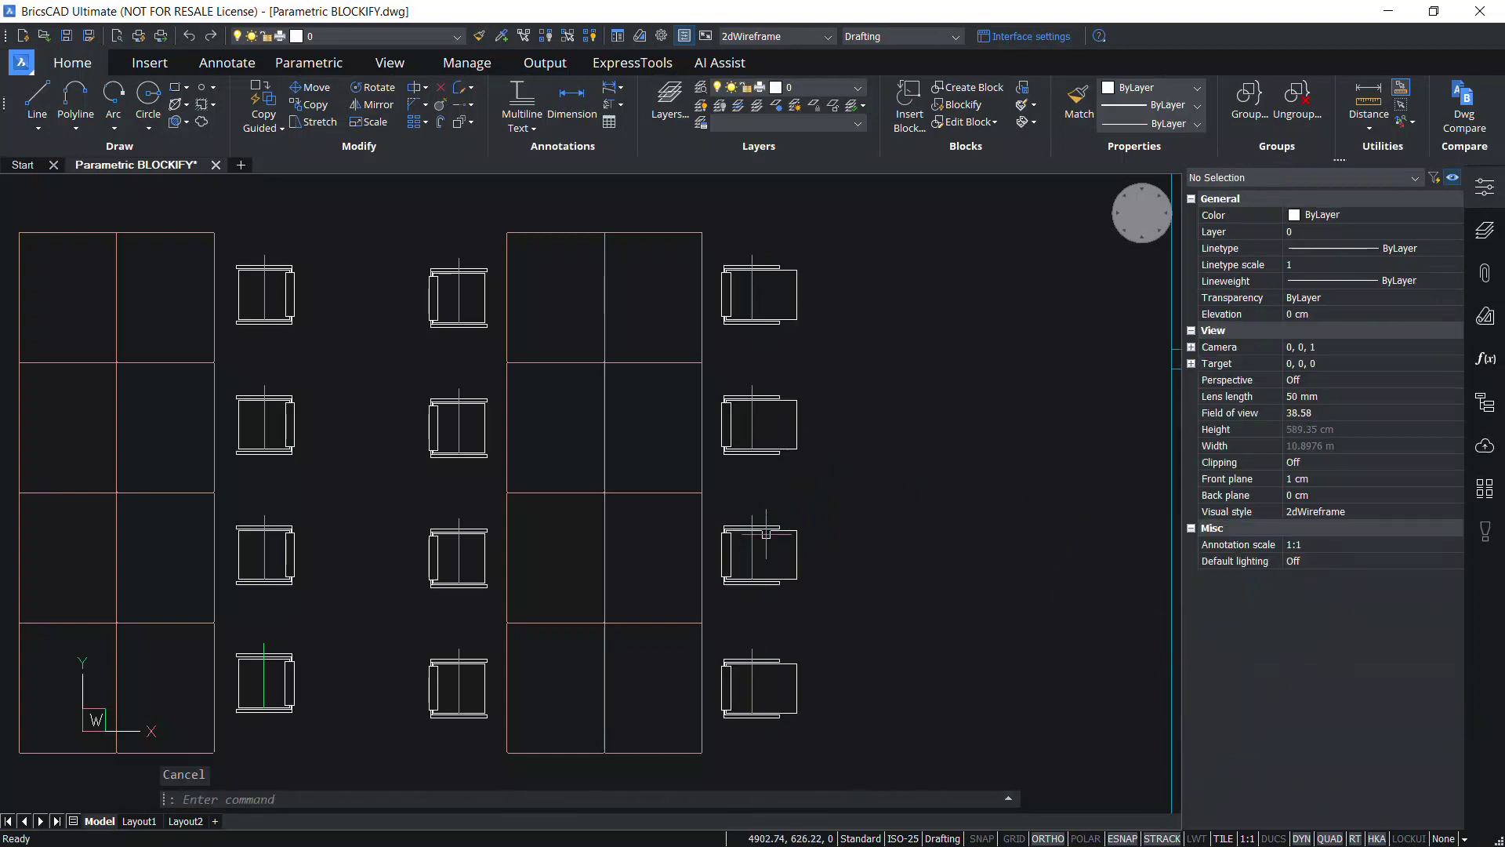